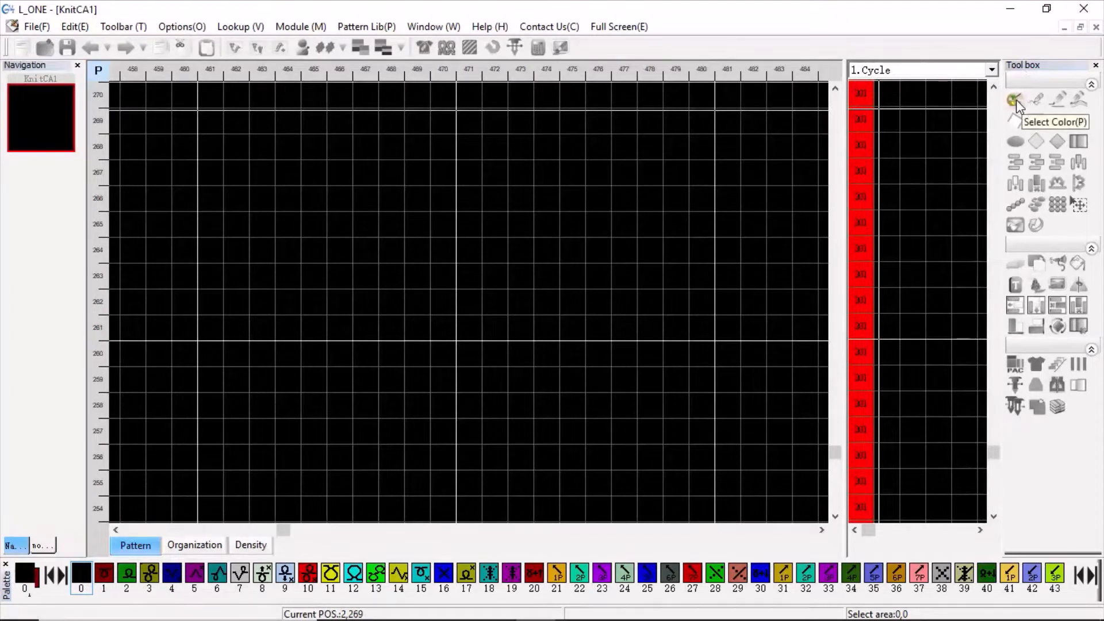
# Use the Select Color tool to pick colour codes 10 and 9 from the palette.
pyautogui.click(1016, 99)
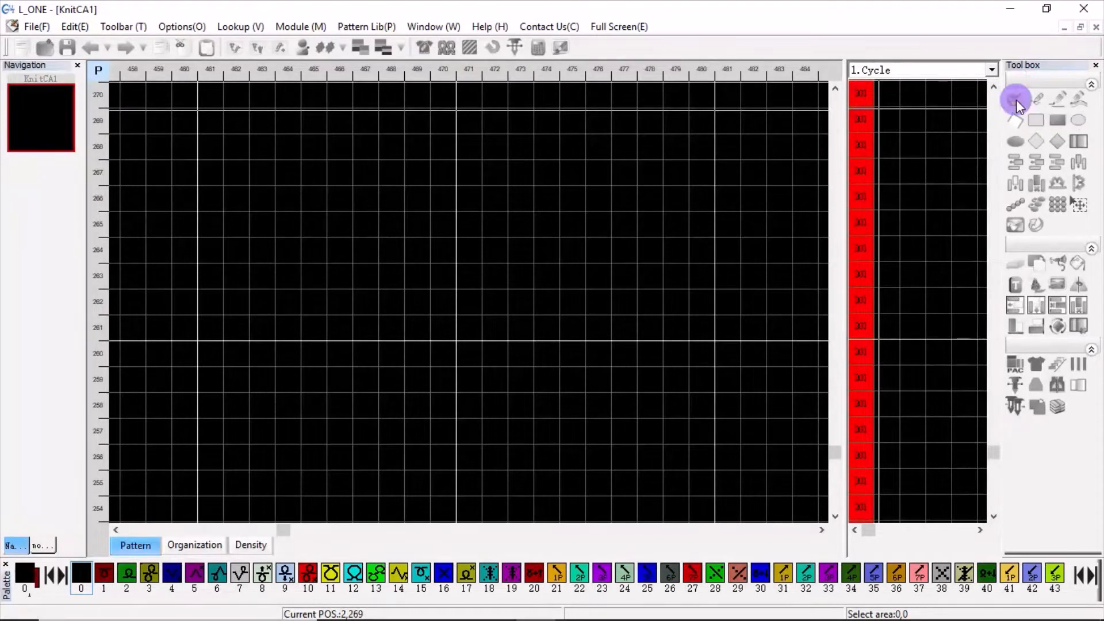
pyautogui.click(309, 574)
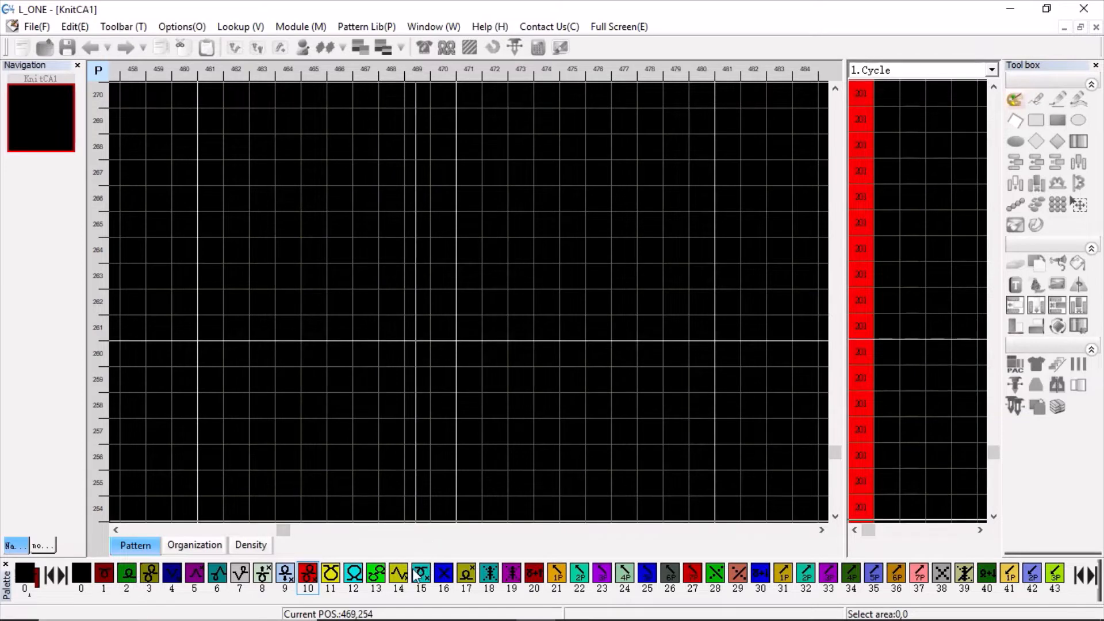
pyautogui.click(468, 276)
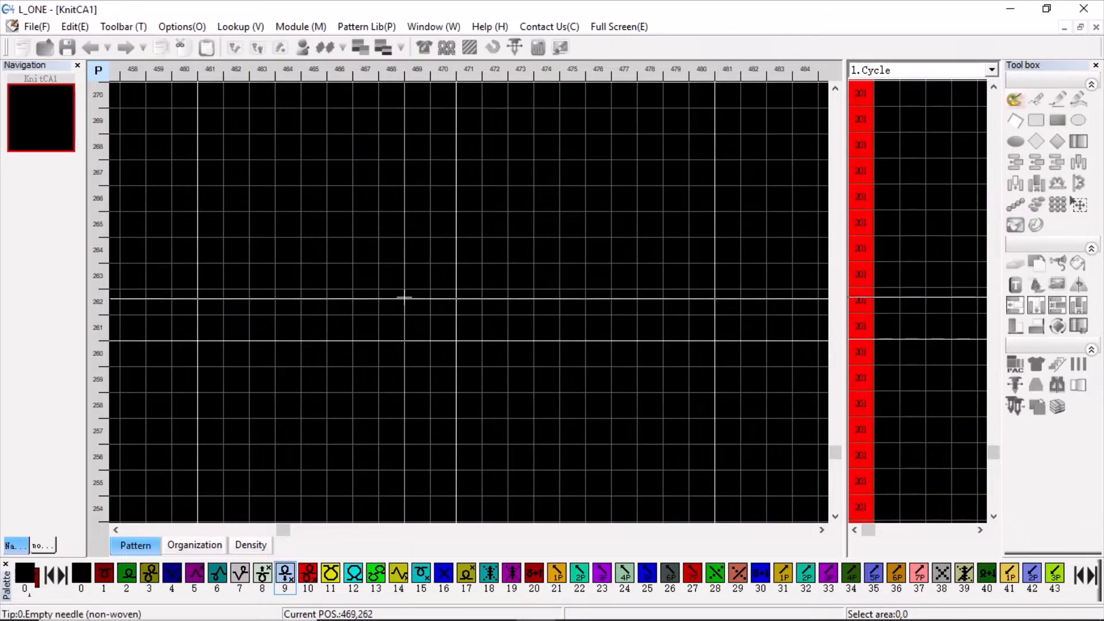
# Switch to the KnitCAD Help PDF in Edge and highlight the point tool's label "পয়েন্ট (I)" in section 1.2.
pyautogui.moveTo(498, 605)
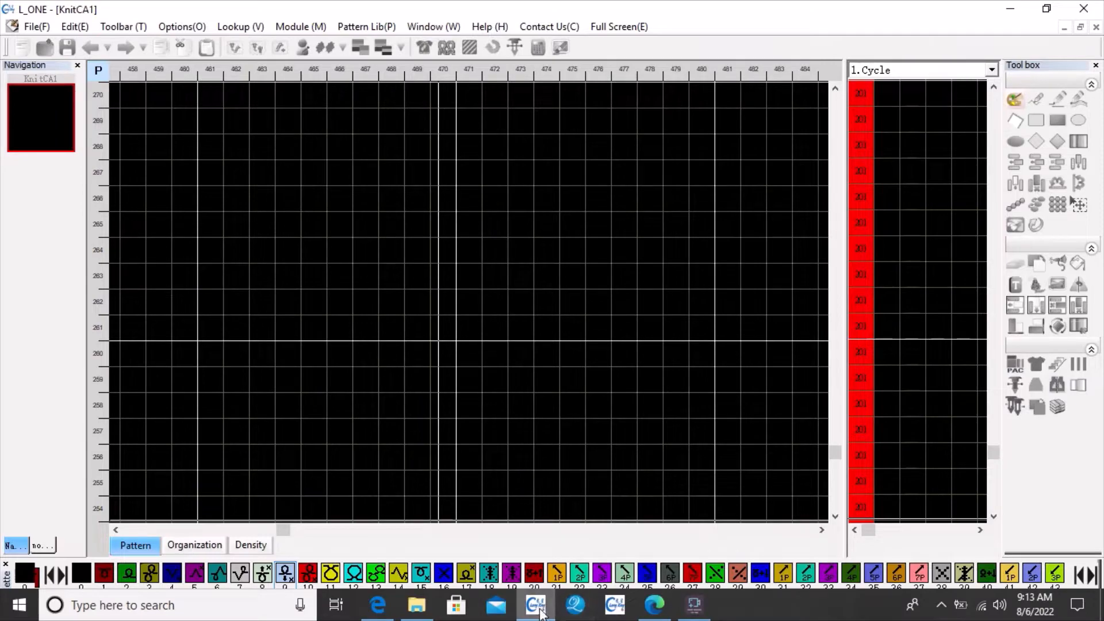
pyautogui.click(647, 609)
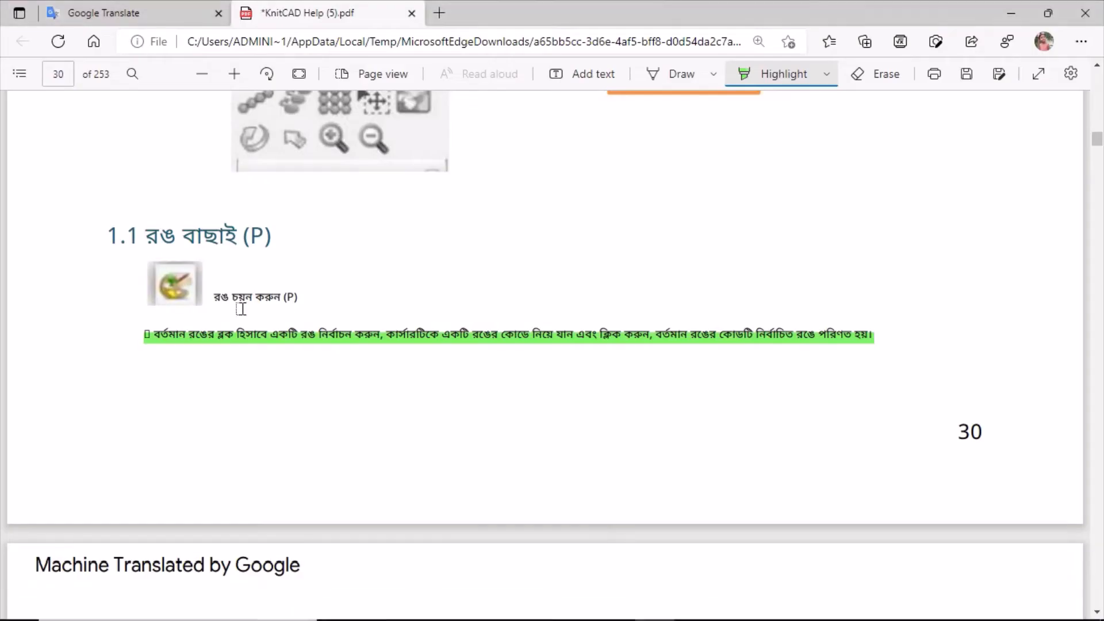
pyautogui.scroll(-6, 458, 359)
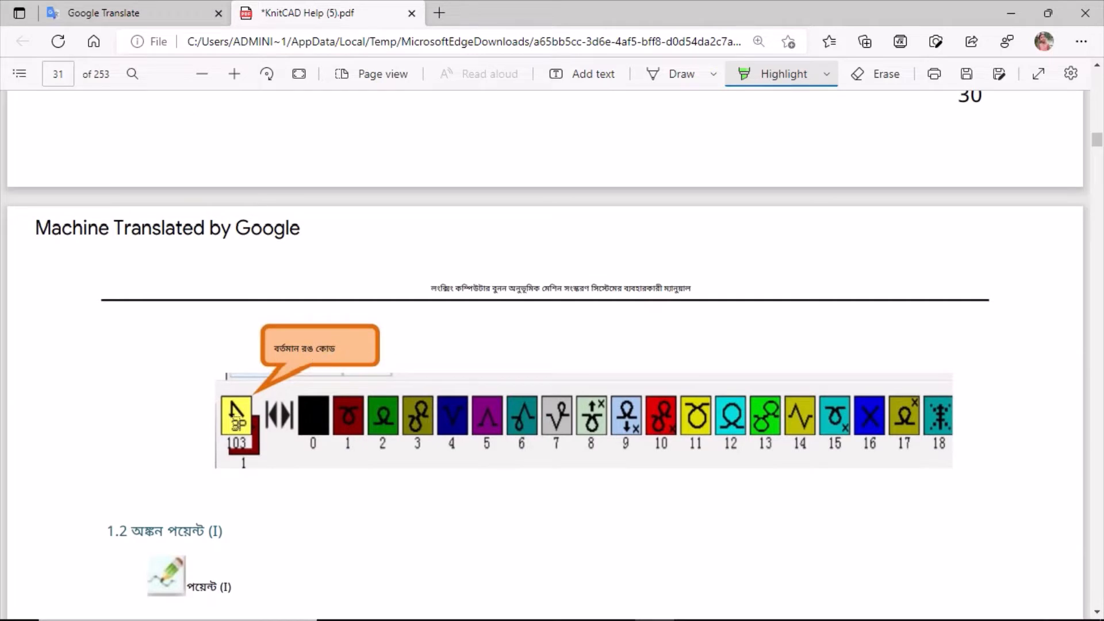
pyautogui.scroll(-3, 408, 377)
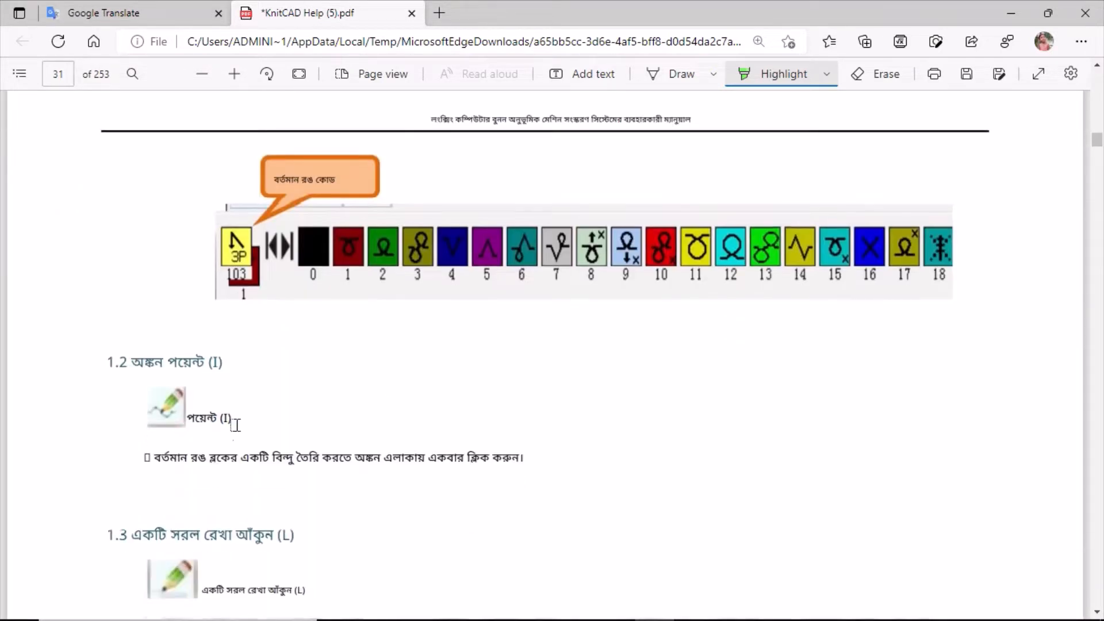
pyautogui.scroll(-2, 179, 408)
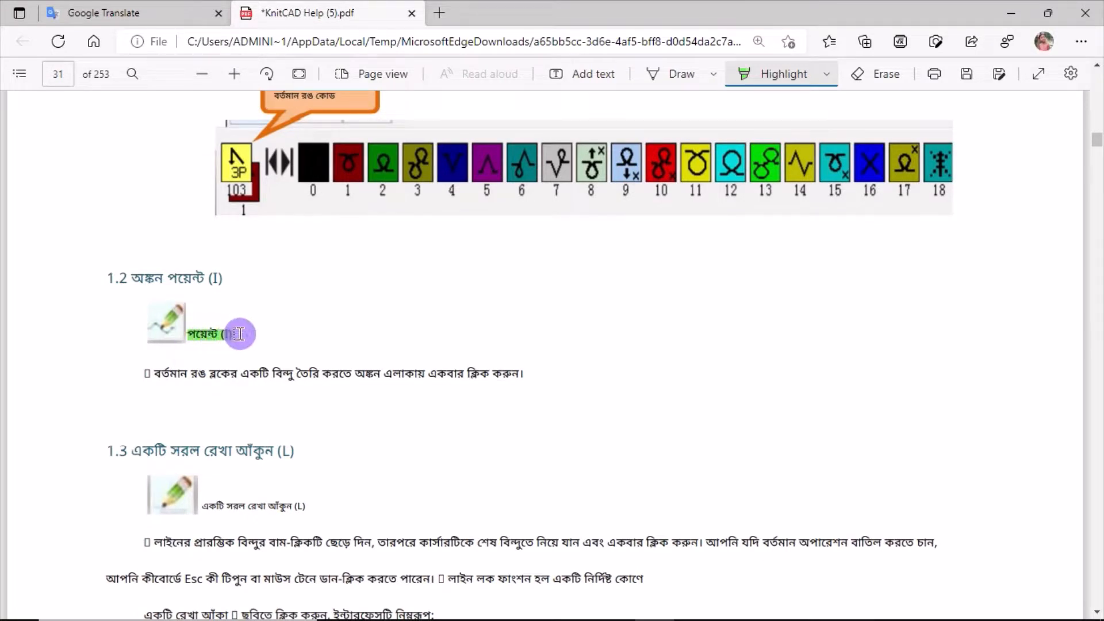
pyautogui.moveTo(239, 334); pyautogui.dragTo(238, 333)
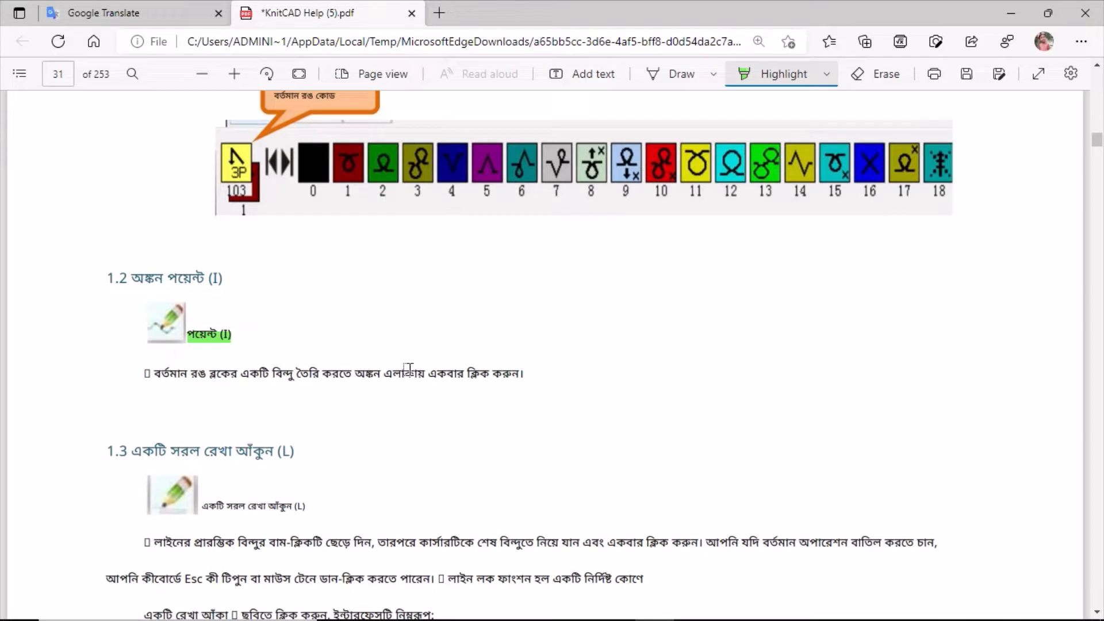
# Switch to L_ONE and use the Pixel tool to place colour 19 stitches at 471,260, 474,260 and 474,262 on the pattern grid.
pyautogui.moveTo(660, 607)
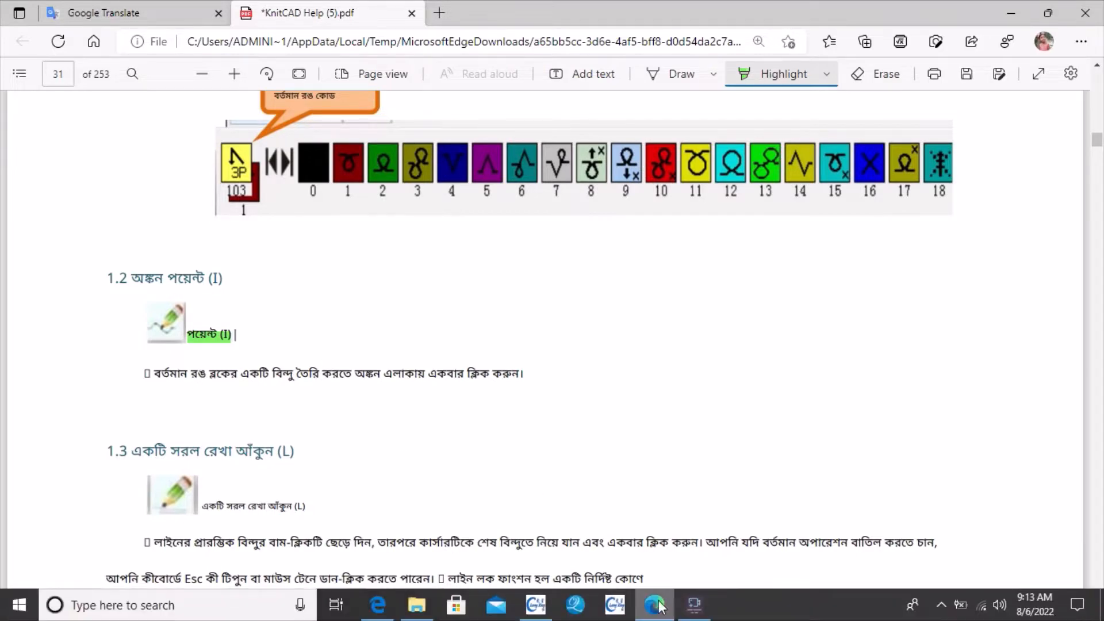
pyautogui.click(537, 606)
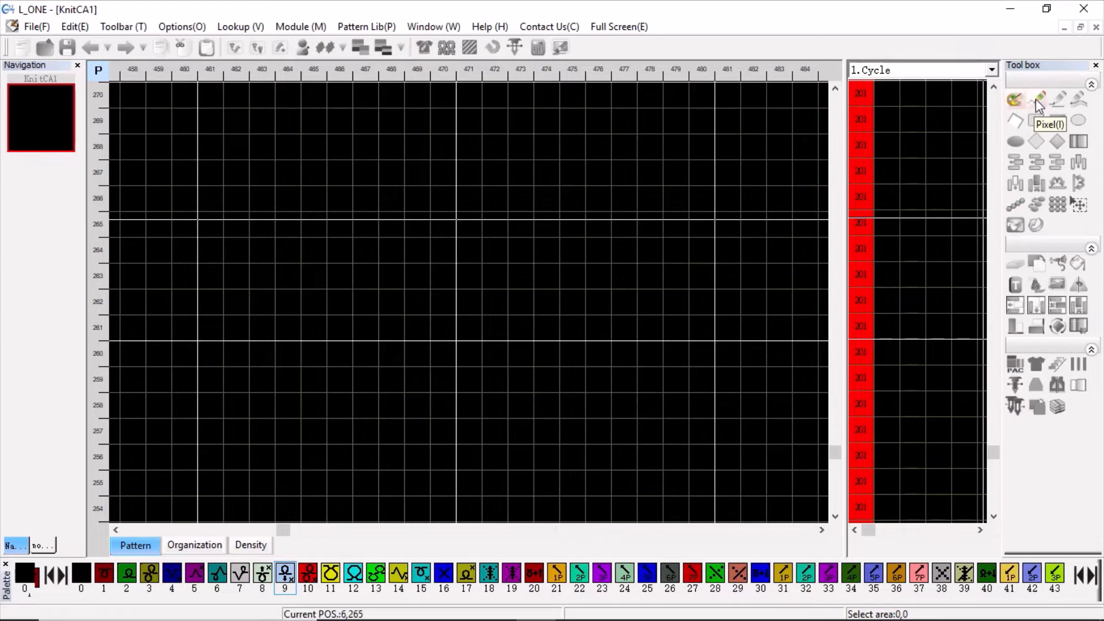
pyautogui.click(1037, 99)
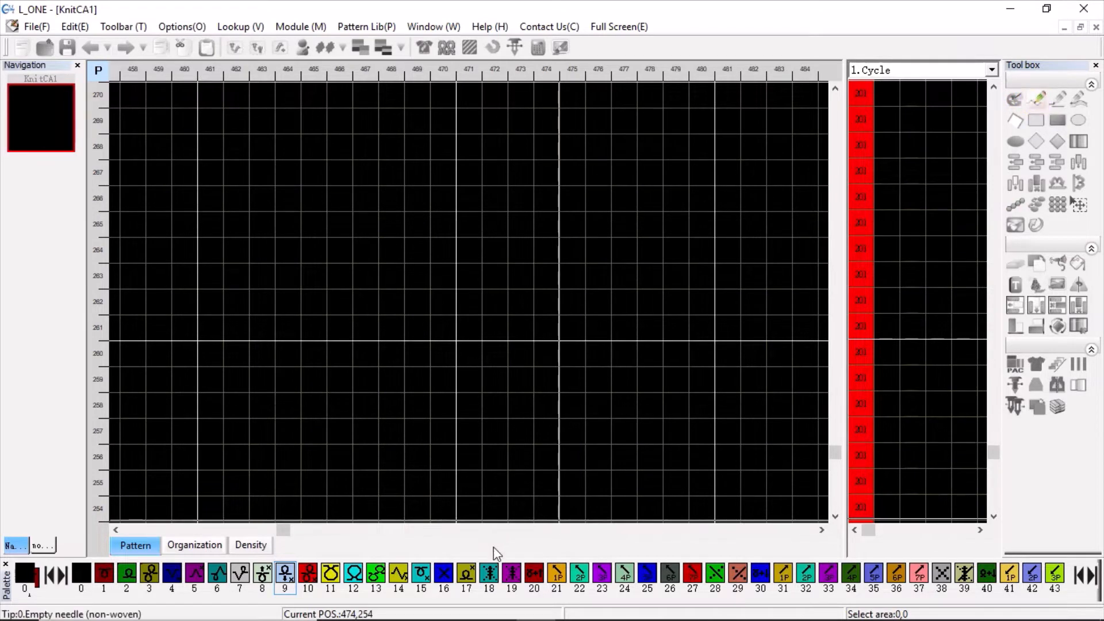
pyautogui.click(512, 575)
pyautogui.click(469, 353)
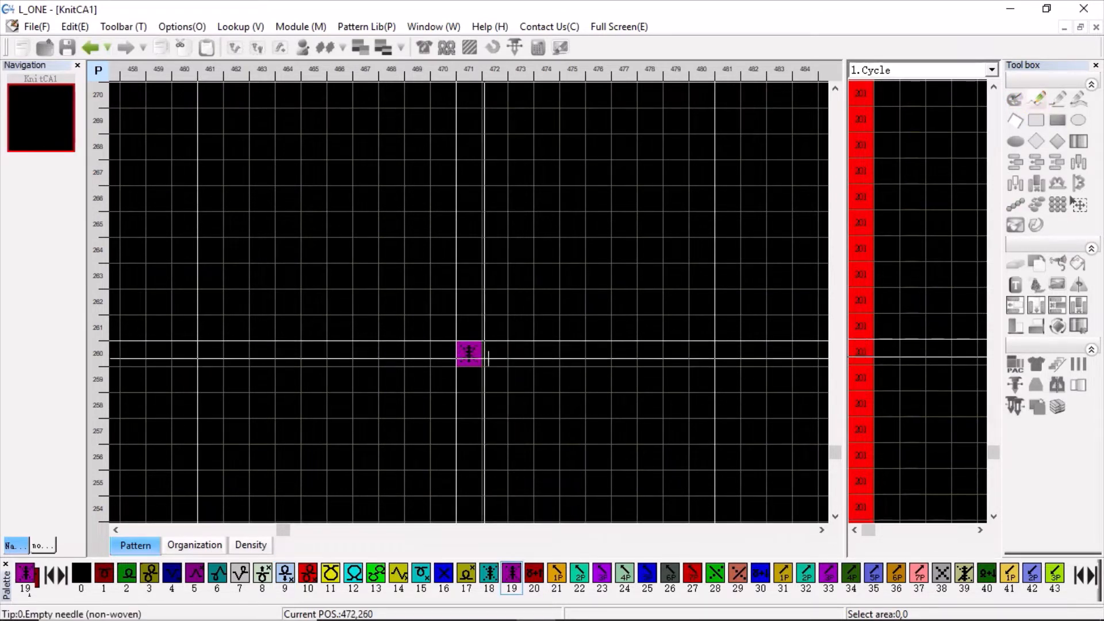
pyautogui.click(547, 354)
pyautogui.click(546, 301)
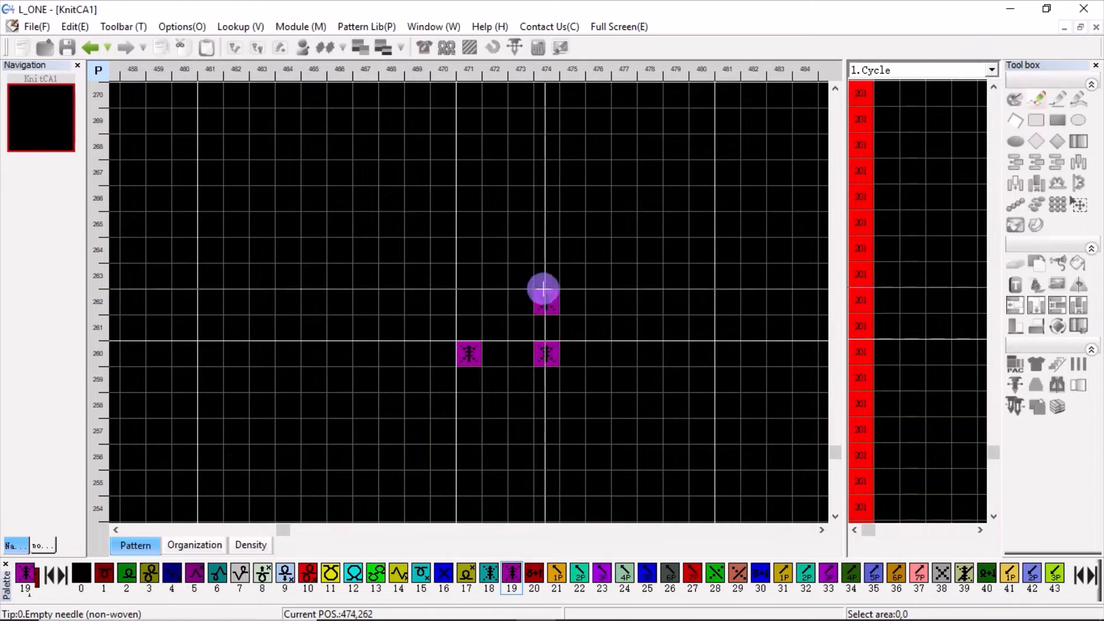
# Place six separate colour 9 pixels at 468,262, 472,263, 469,257, 472,257, 477,263 and 477,259 around the colour 19 stitches.
pyautogui.click(282, 575)
pyautogui.click(391, 302)
pyautogui.click(494, 276)
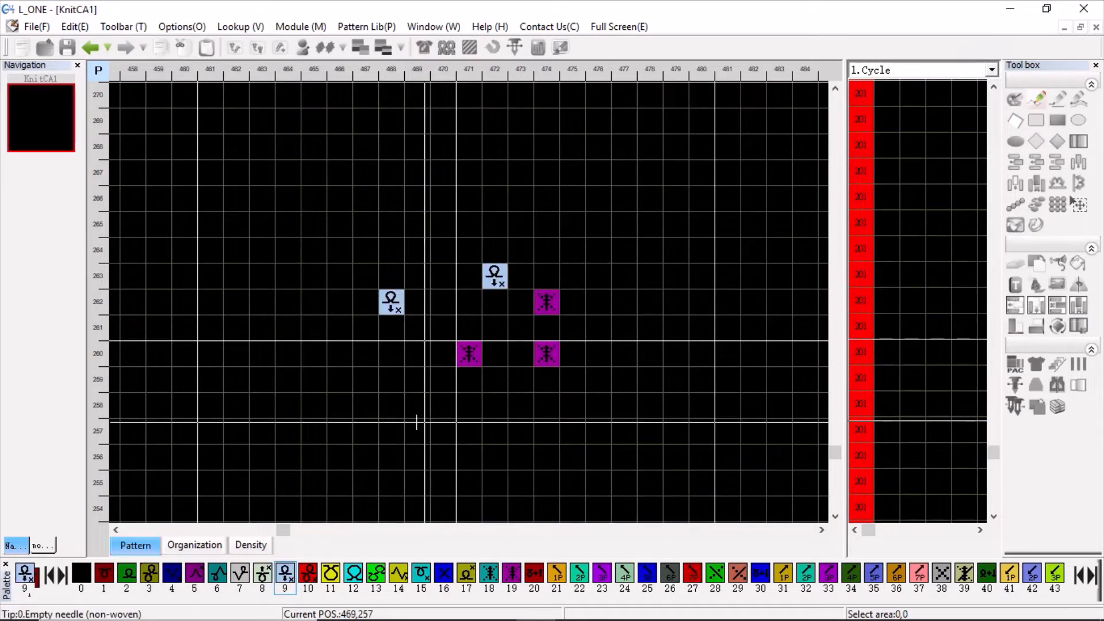
pyautogui.click(417, 431)
pyautogui.click(494, 431)
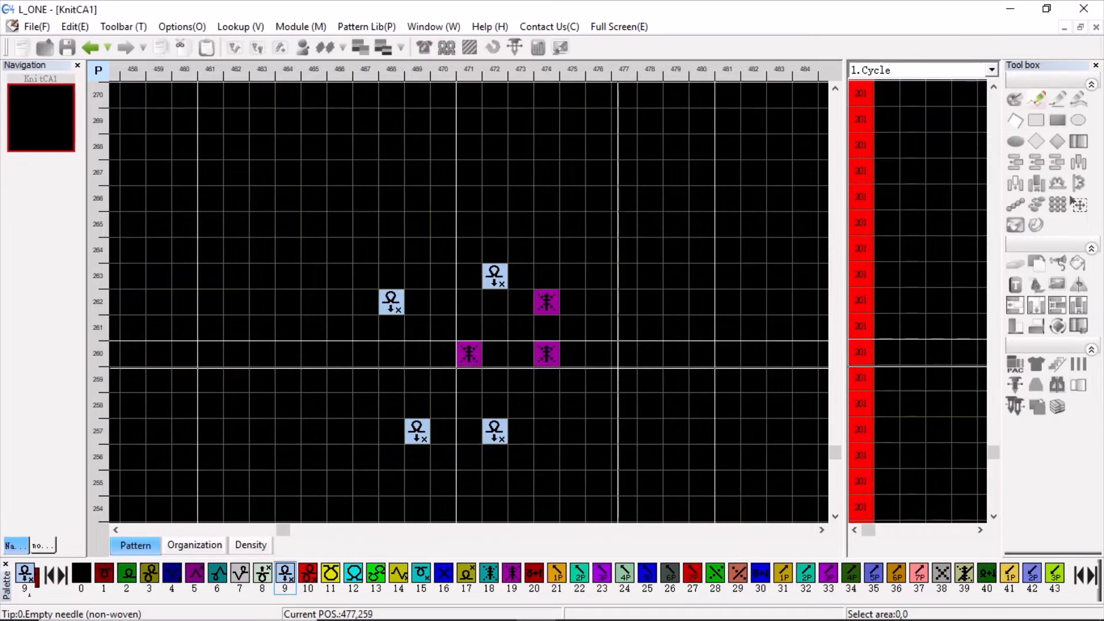
pyautogui.click(624, 276)
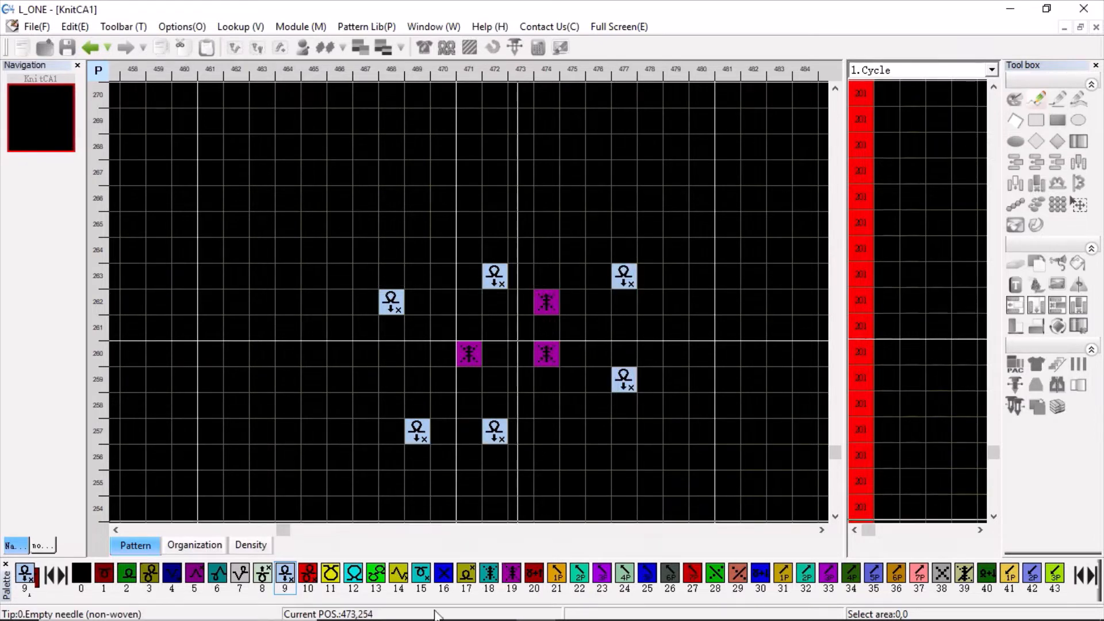
# Switch to the KnitCAD Help PDF in Edge and highlight the straight-line tool's label in section 1.3.
pyautogui.moveTo(439, 618)
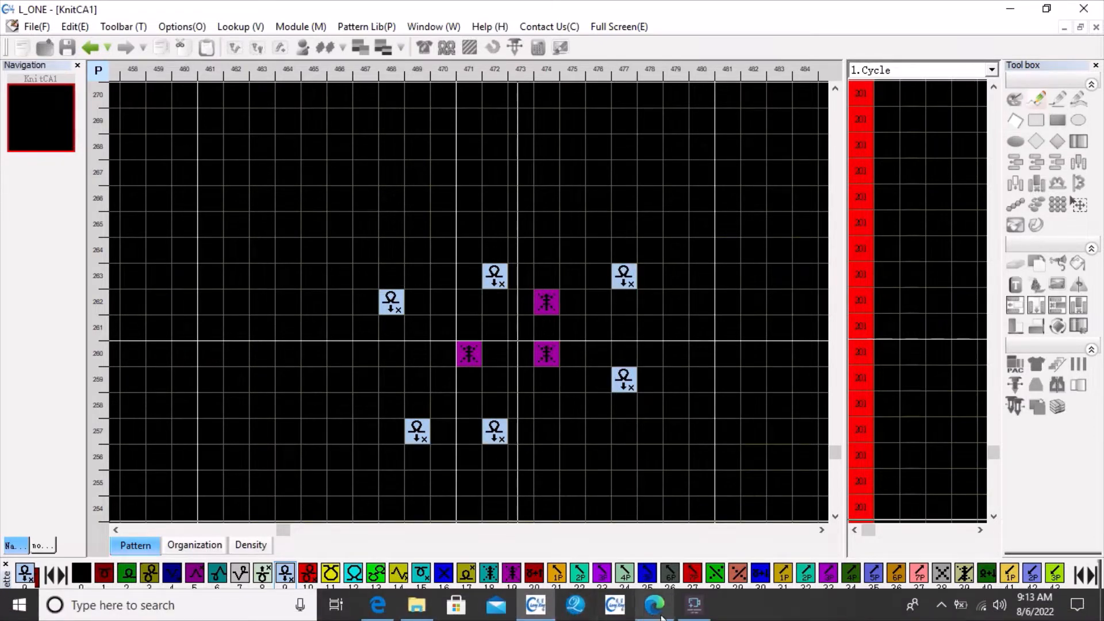
pyautogui.click(642, 567)
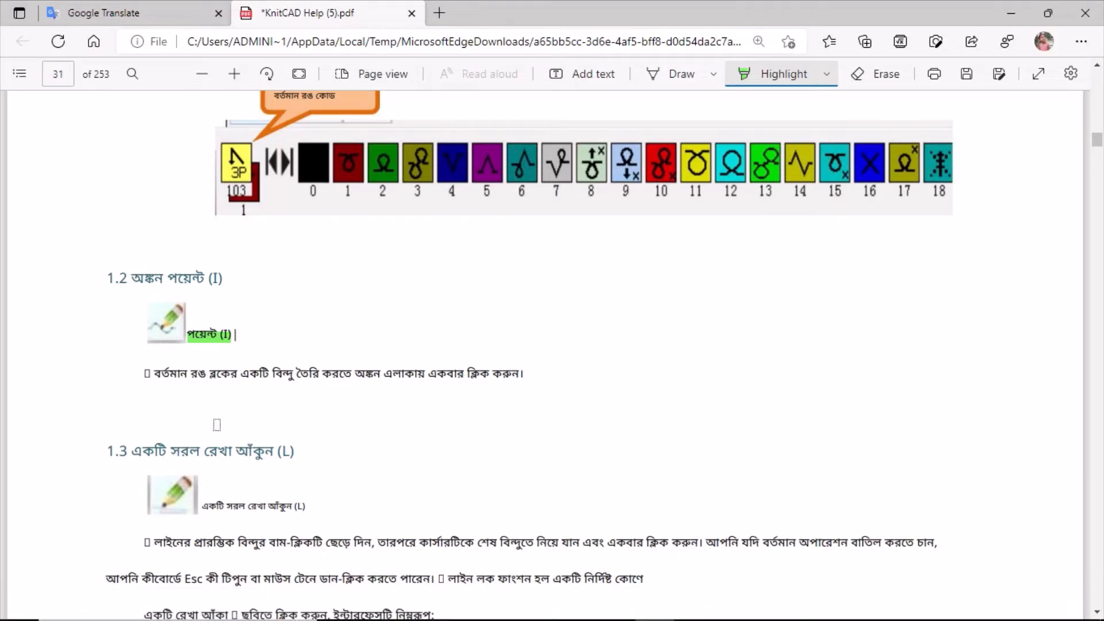
pyautogui.scroll(-9, 317, 412)
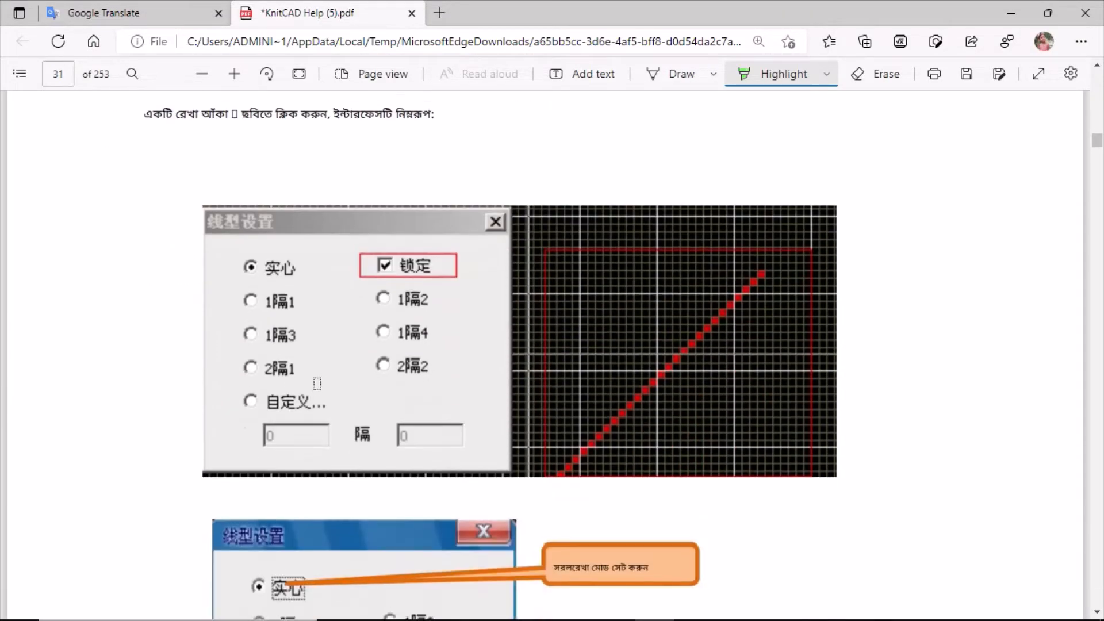
pyautogui.scroll(5, 316, 382)
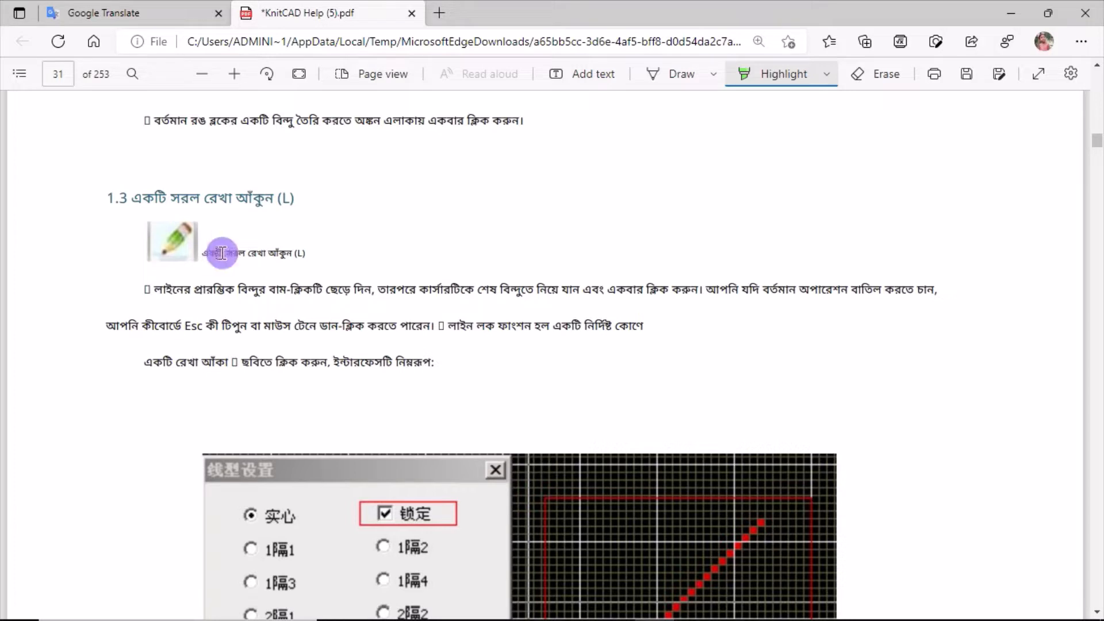
pyautogui.moveTo(299, 251); pyautogui.dragTo(308, 253)
# Highlight the full description of the straight-line tool in section 1.3, down to the line above the settings picture.
pyautogui.moveTo(150, 287); pyautogui.dragTo(359, 289)
pyautogui.moveTo(444, 290); pyautogui.dragTo(589, 289)
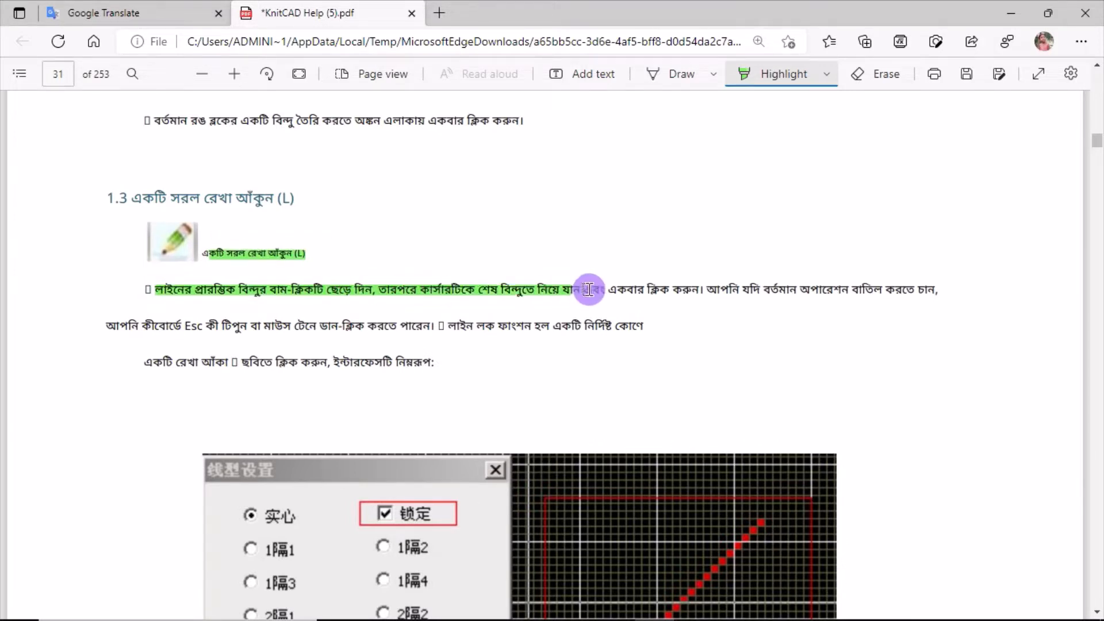
pyautogui.moveTo(821, 287); pyautogui.dragTo(963, 288)
pyautogui.moveTo(105, 329); pyautogui.dragTo(645, 327)
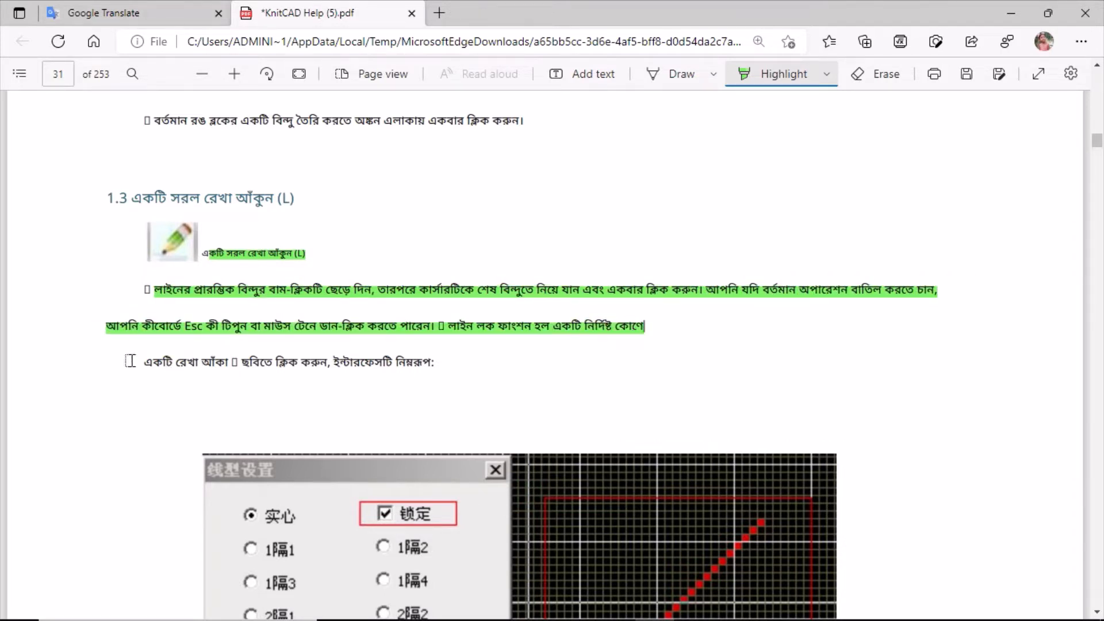
pyautogui.moveTo(130, 361); pyautogui.dragTo(310, 360)
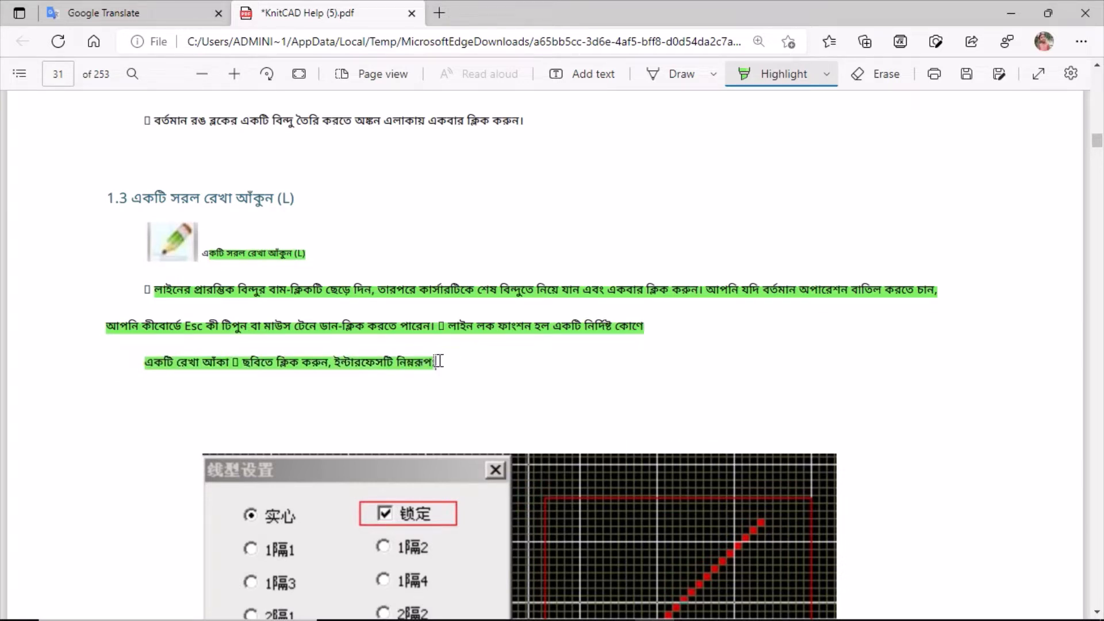
pyautogui.scroll(-3, 562, 442)
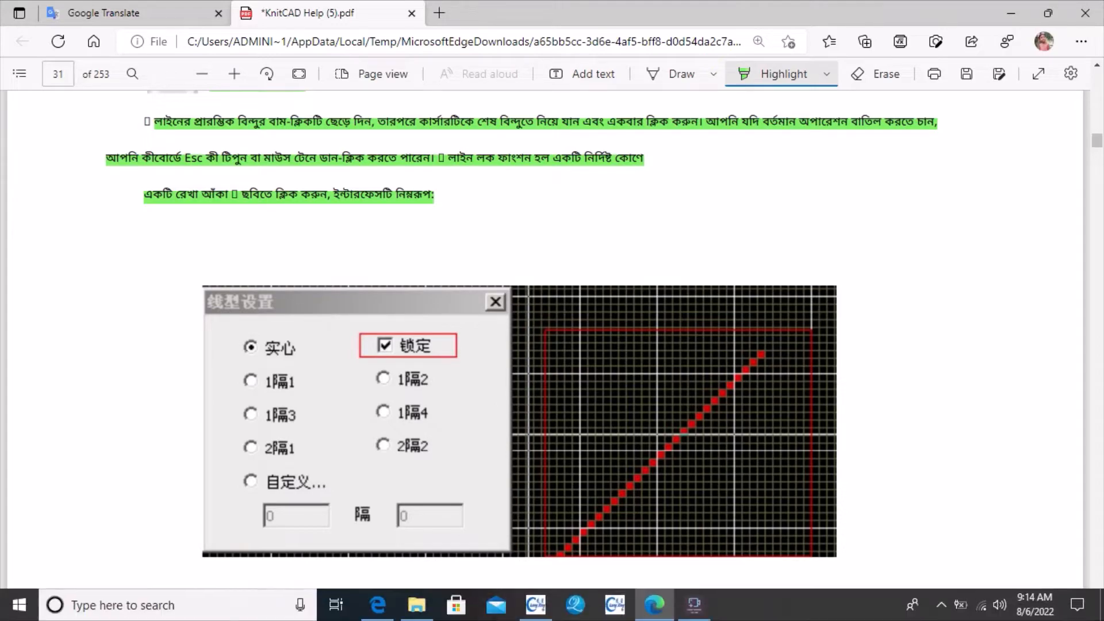
# Switch to L_ONE and draw a filled straight line in colour 9 from about 462,260 to 474,268.
pyautogui.click(533, 607)
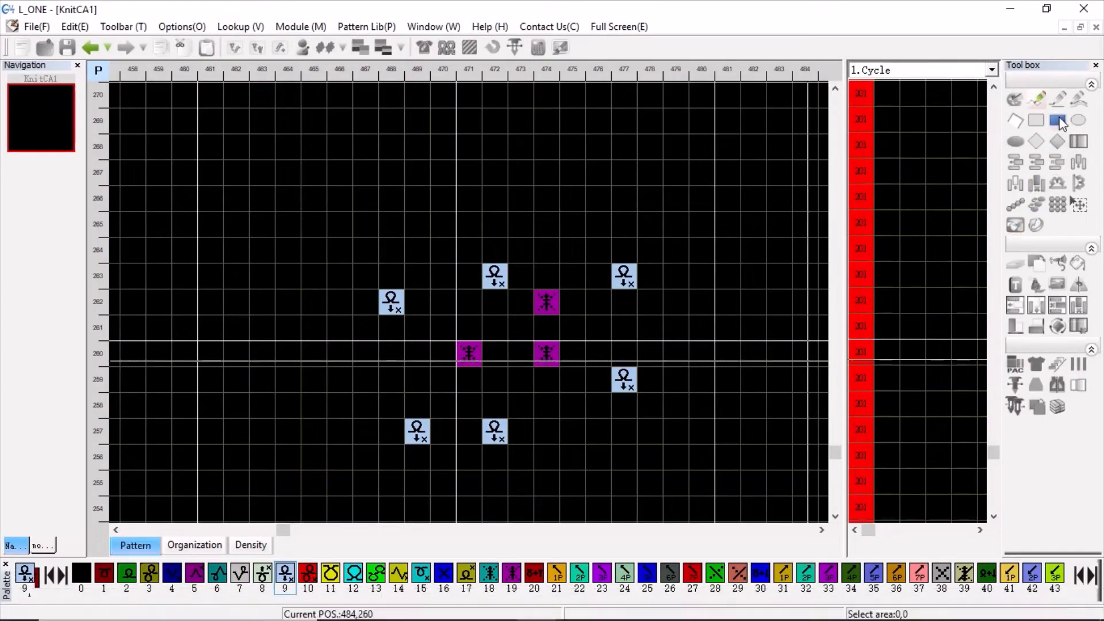
pyautogui.click(1060, 96)
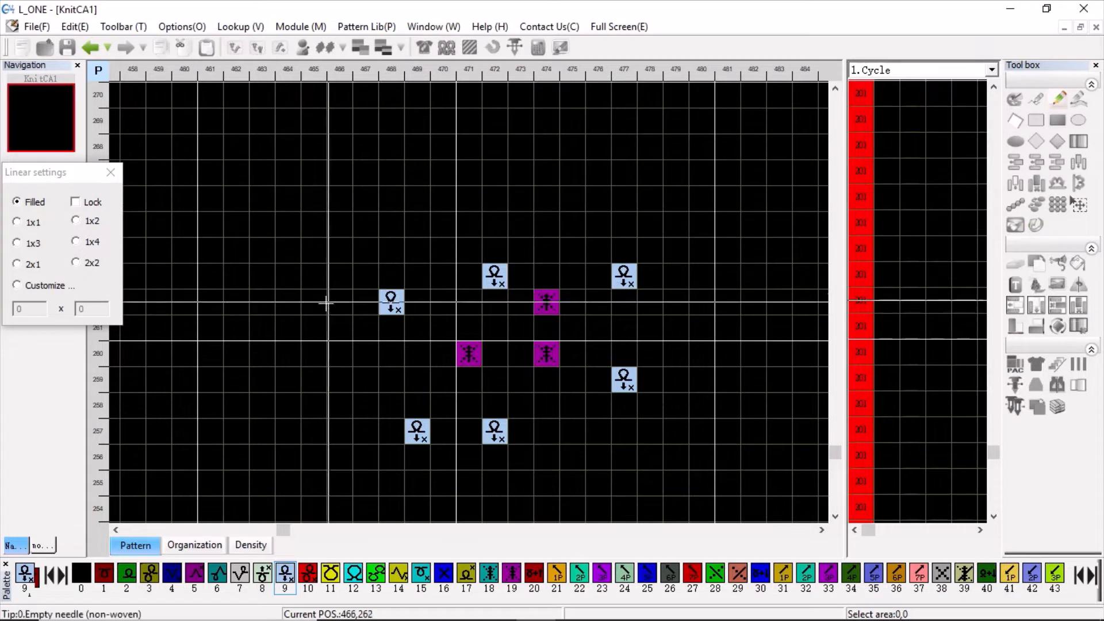
pyautogui.moveTo(236, 354); pyautogui.dragTo(314, 276)
pyautogui.moveTo(357, 242); pyautogui.dragTo(546, 151)
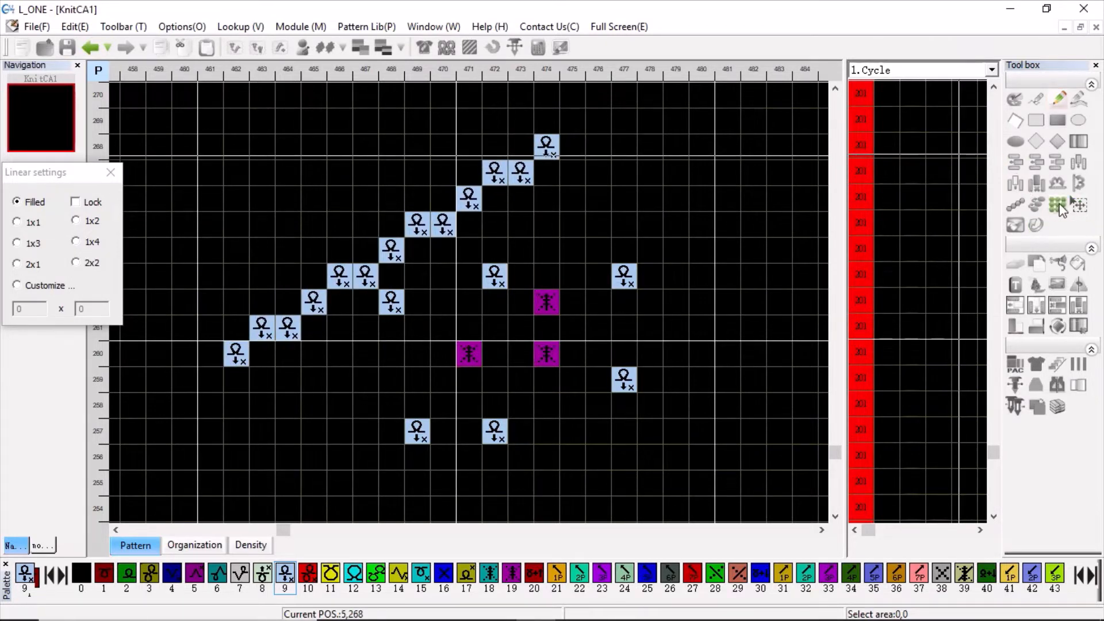
# Clear the drawn stitches by flat-copying an empty 23 by 2 area upward over them to a height of 14.
pyautogui.click(1058, 206)
pyautogui.moveTo(148, 447); pyautogui.dragTo(687, 140)
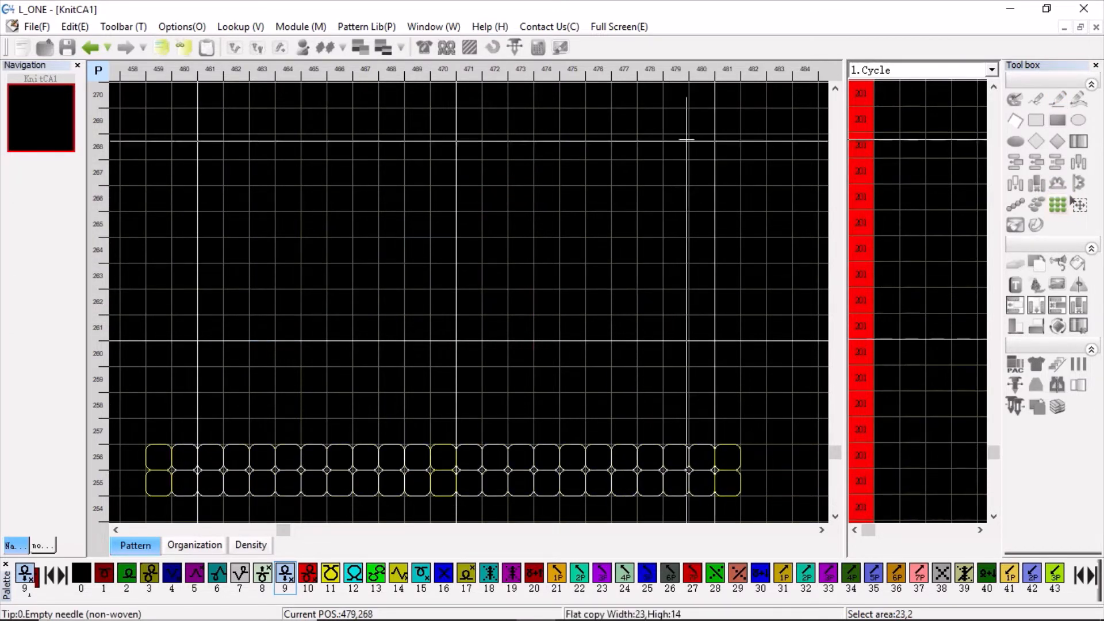
pyautogui.click(399, 153)
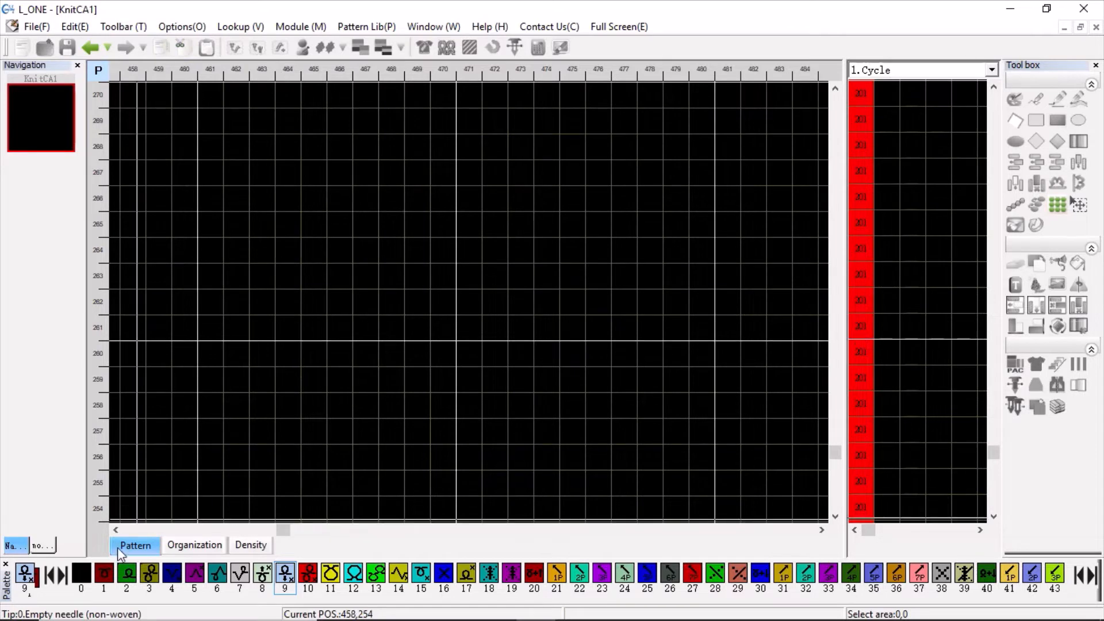
# Choose colour 1 and activate the straight-line tool with the Lock option enabled.
pyautogui.click(1054, 123)
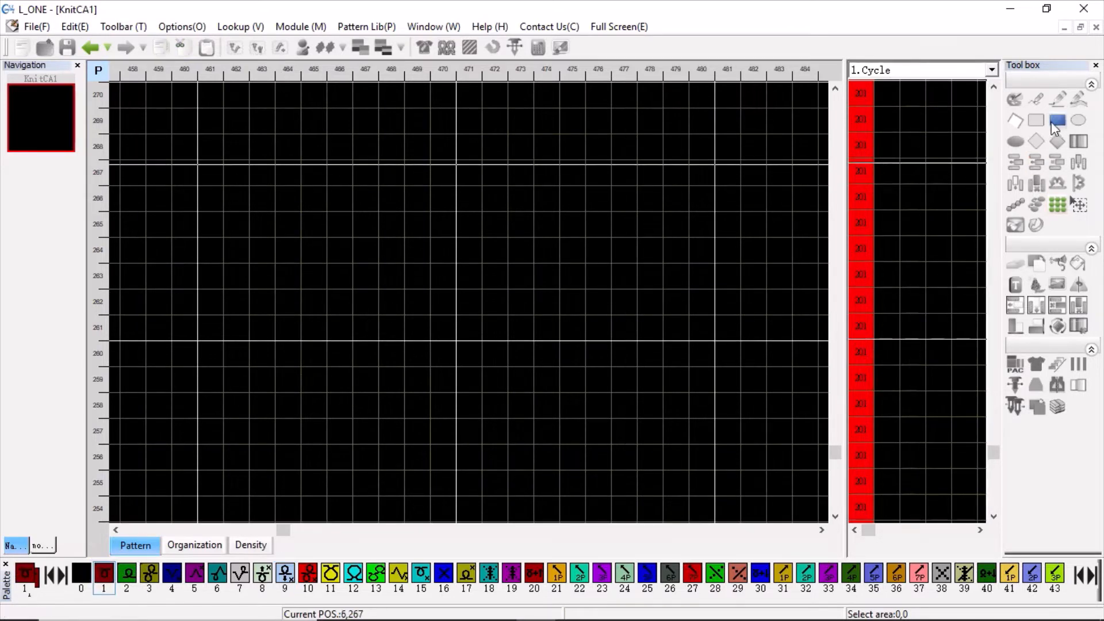
pyautogui.click(1056, 99)
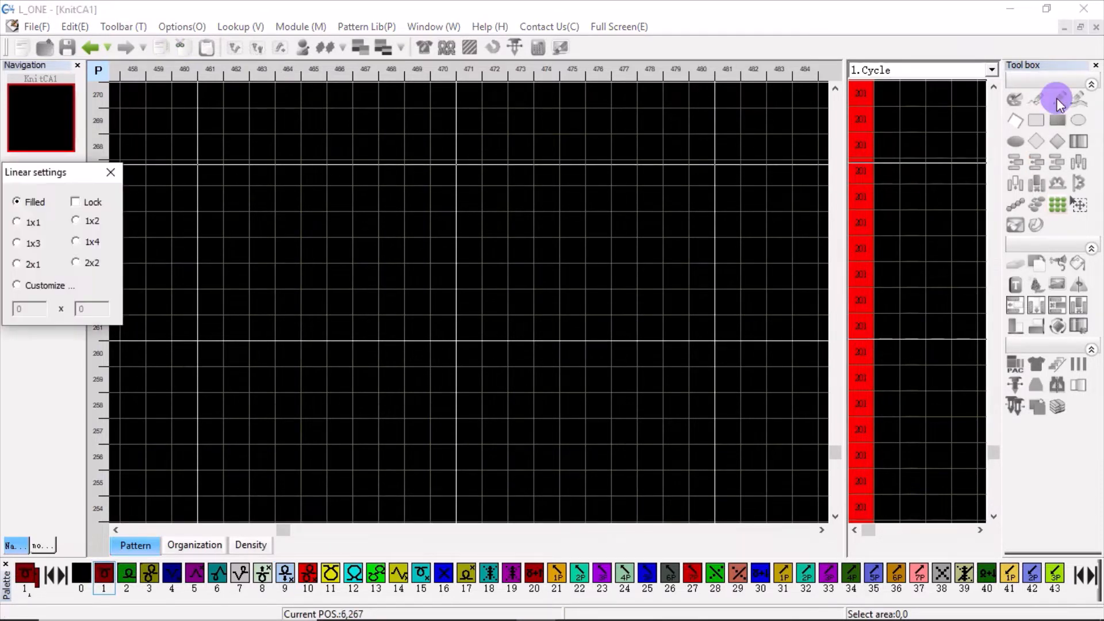
pyautogui.click(81, 202)
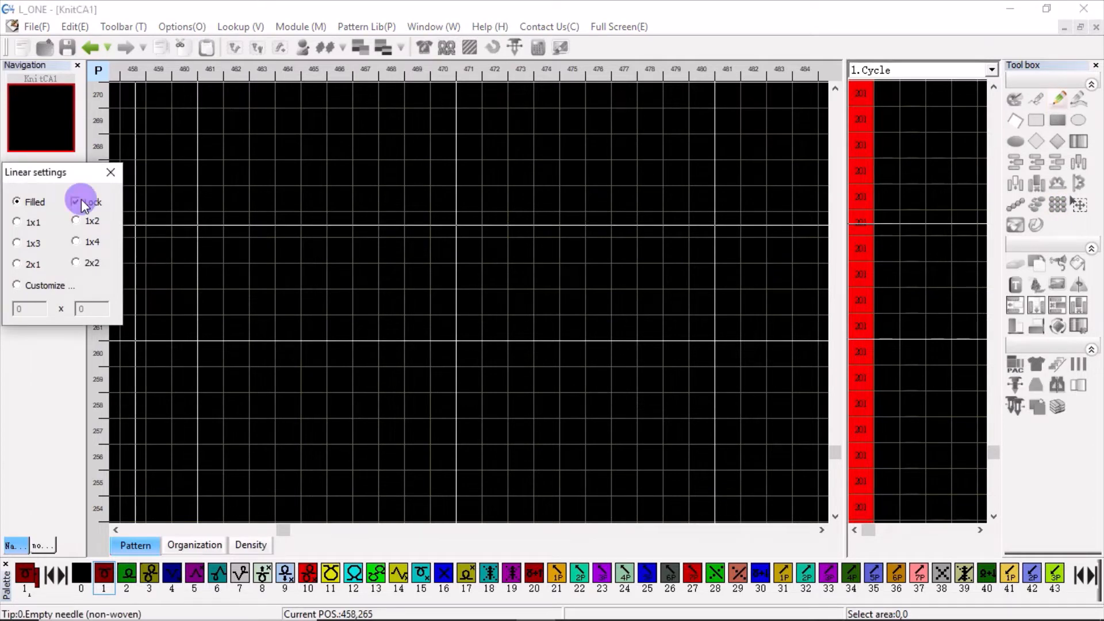
pyautogui.click(23, 579)
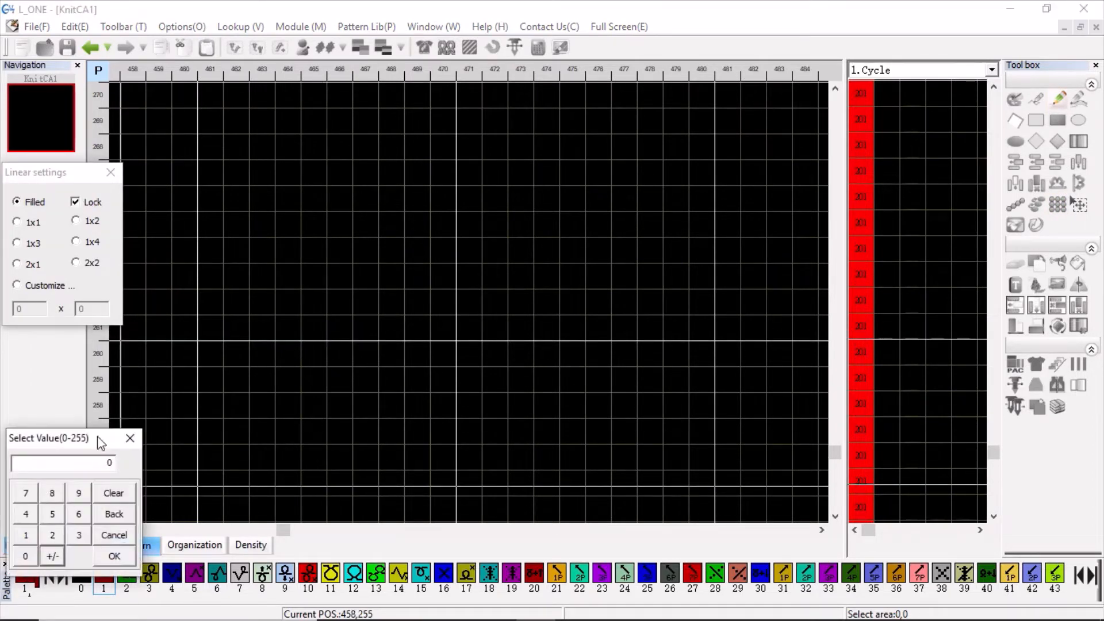
pyautogui.click(130, 441)
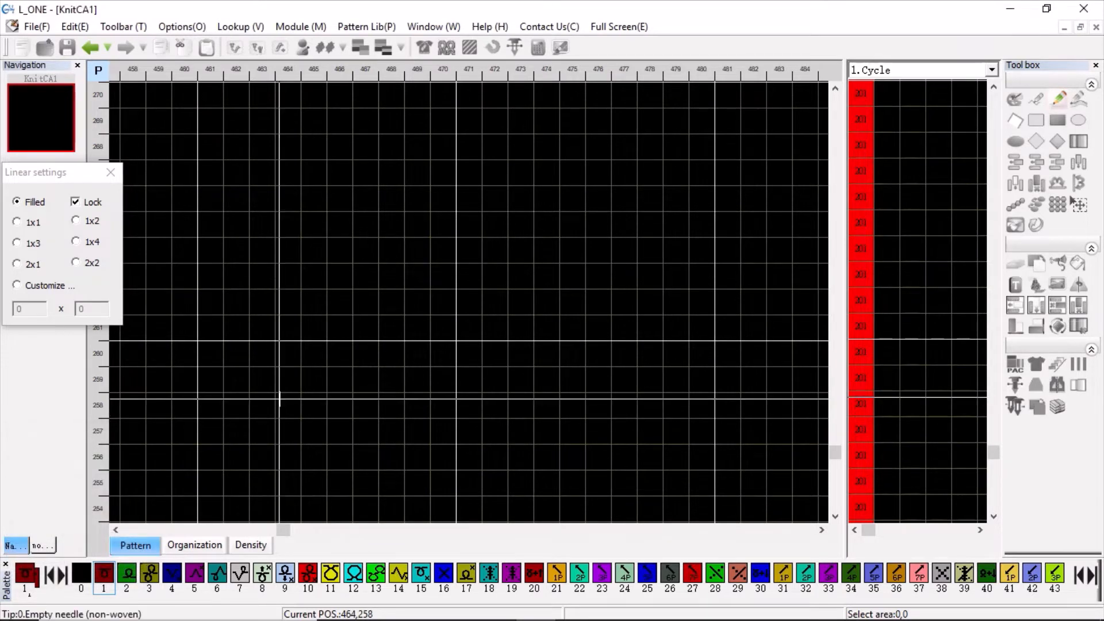
# Draw locked filled lines from 463,258 to 473,268 and 478,258, plus a 1x1 diagonal from about 460,262 to 466,268.
pyautogui.moveTo(262, 405); pyautogui.dragTo(520, 197)
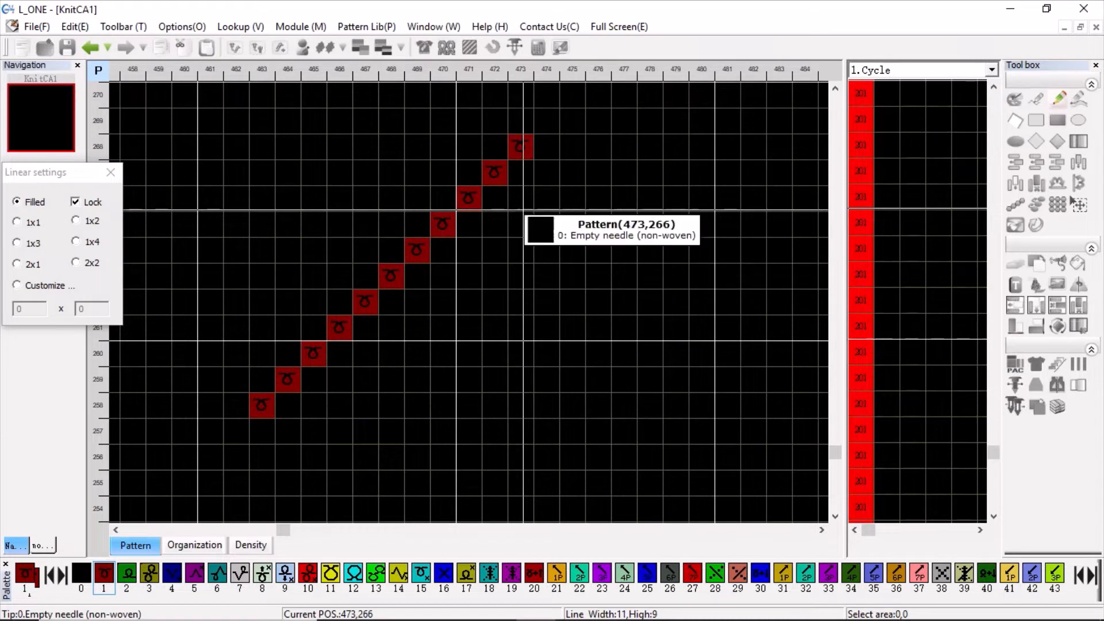
pyautogui.moveTo(262, 405); pyautogui.dragTo(656, 412)
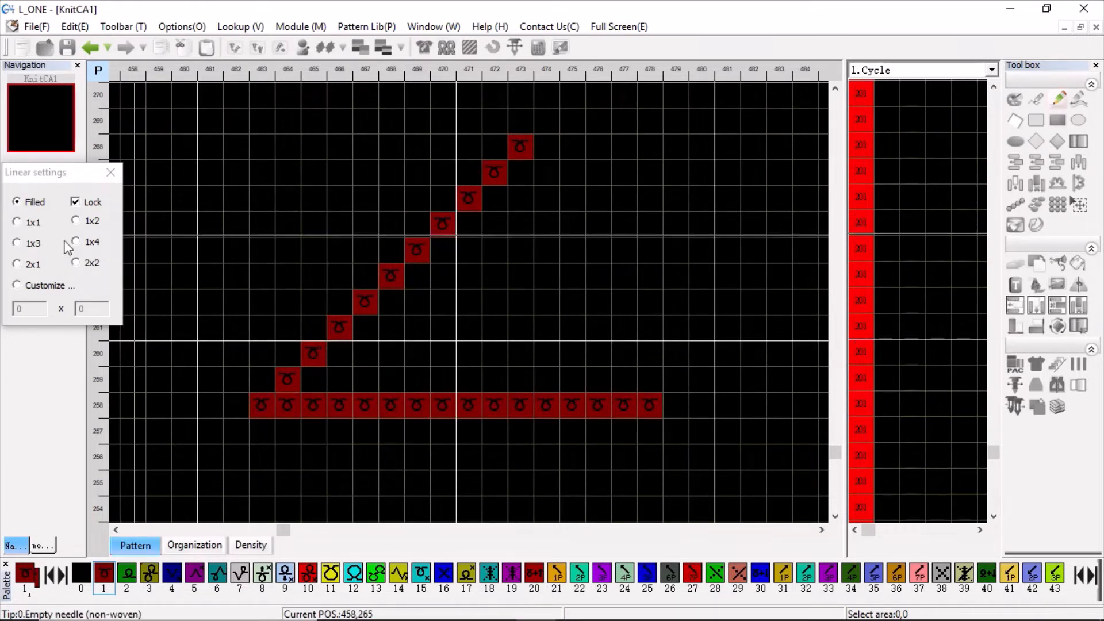
pyautogui.click(14, 224)
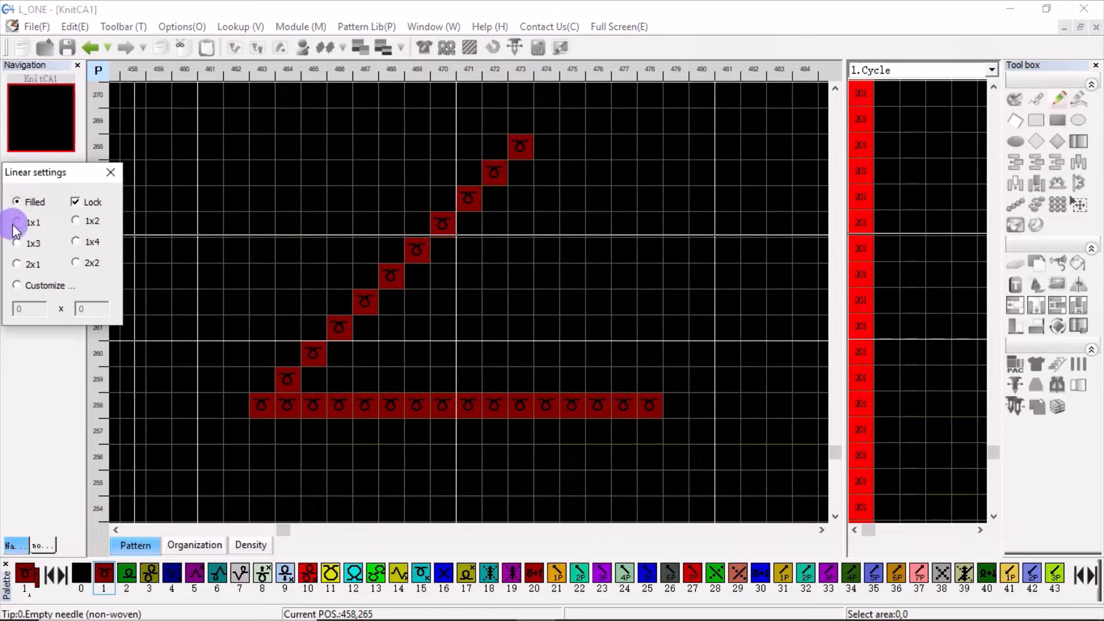
pyautogui.moveTo(192, 301); pyautogui.dragTo(368, 146)
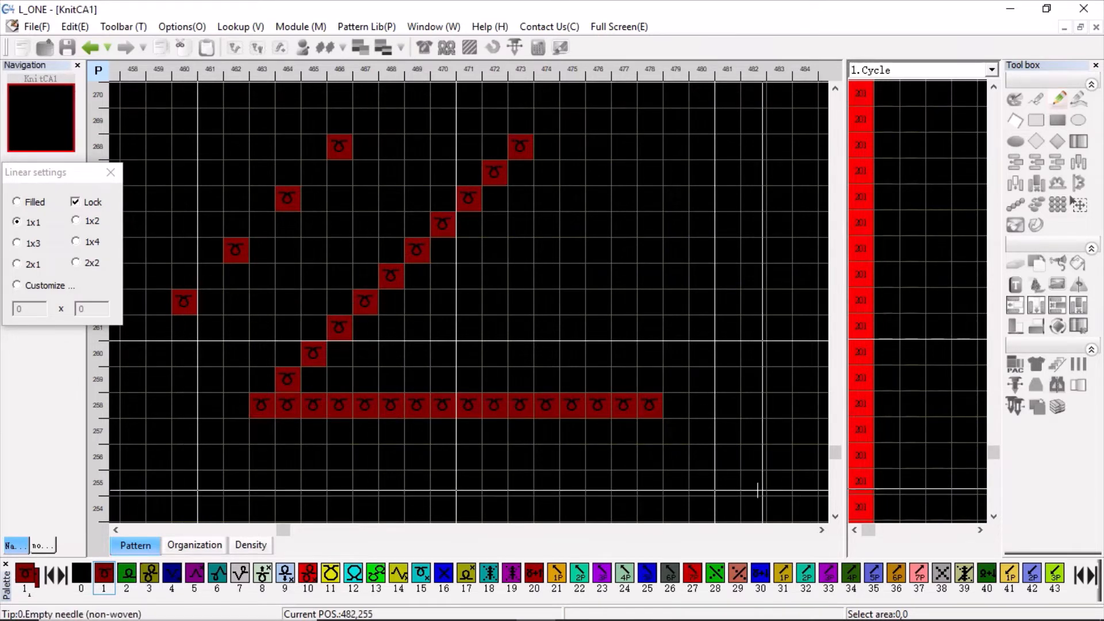
# Switch to the KnitCAD Help PDF in Edge and highlight the section 1.4 arc heading and the tool name beside its icon.
pyautogui.moveTo(648, 598)
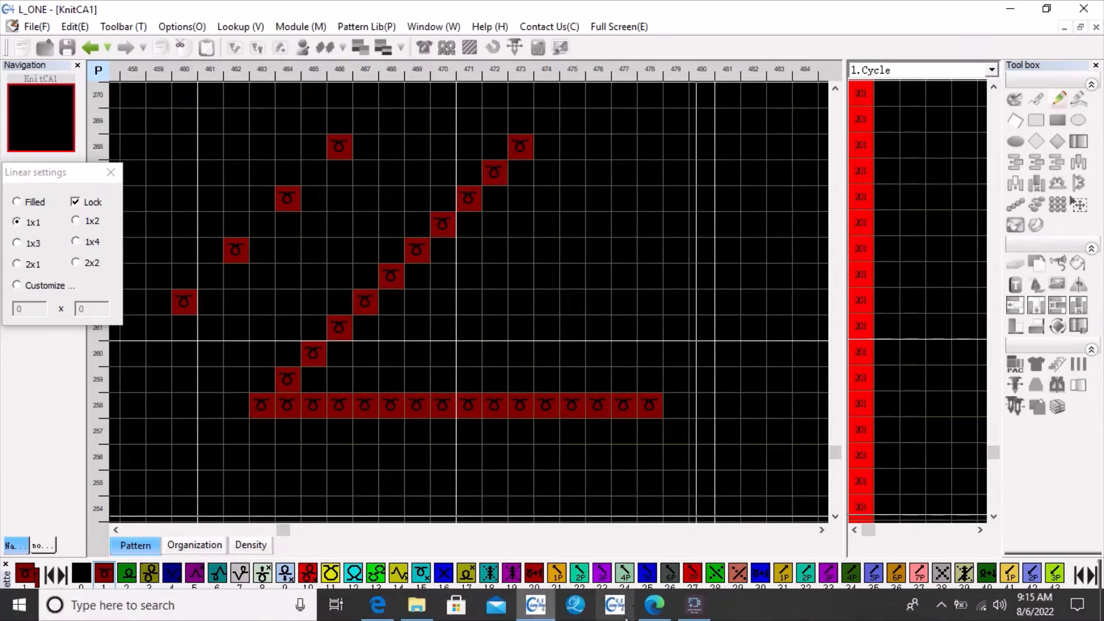
pyautogui.click(647, 611)
pyautogui.scroll(-5, 620, 395)
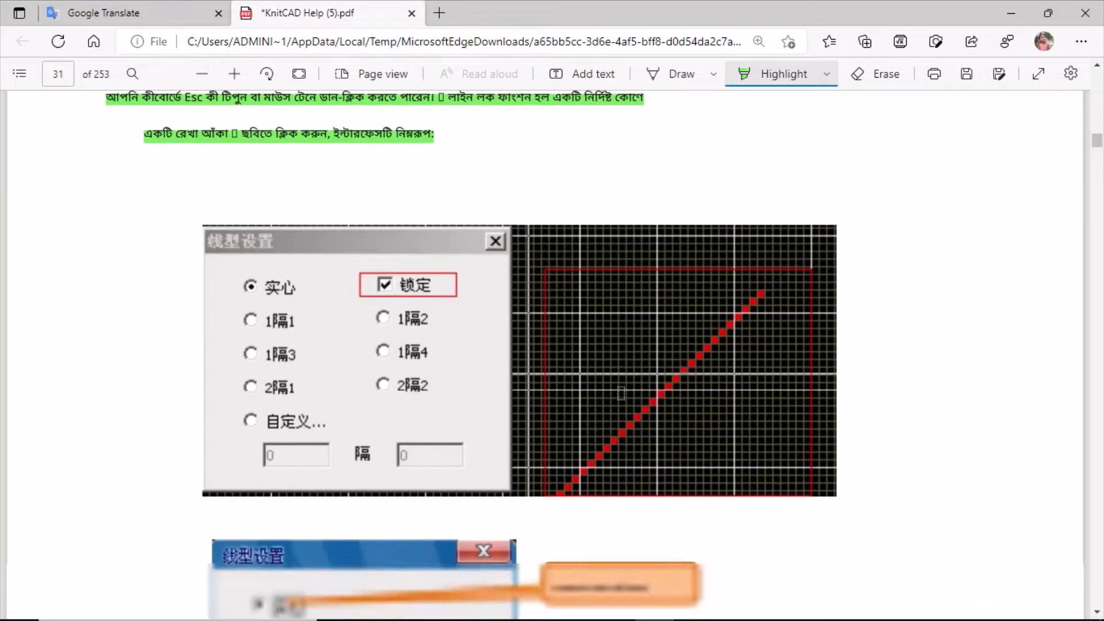
pyautogui.scroll(-4, 620, 394)
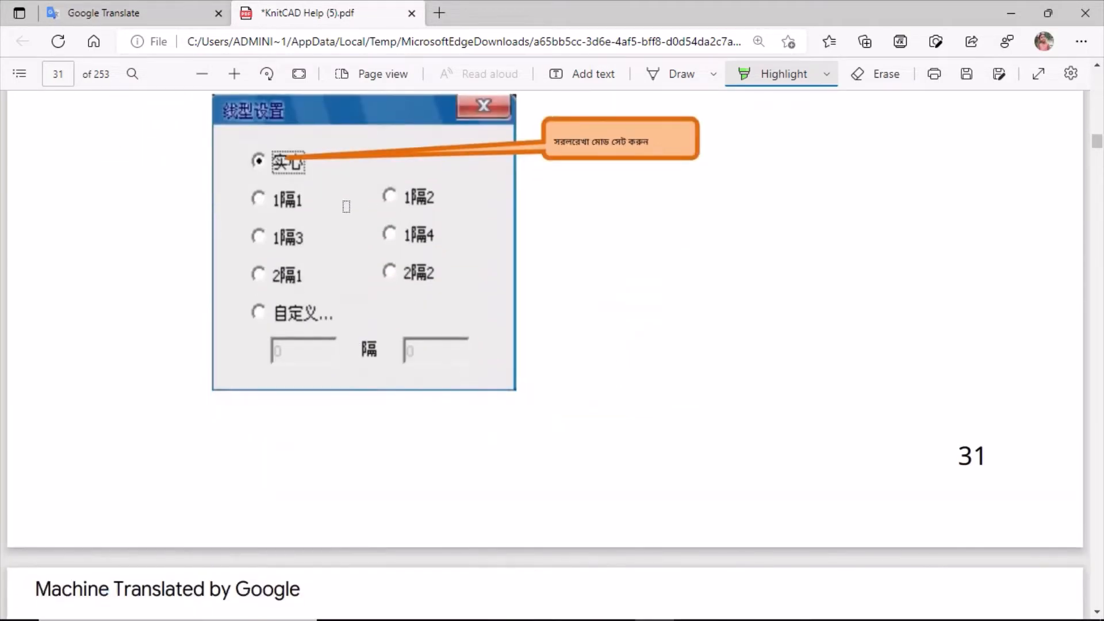
pyautogui.scroll(-11, 376, 254)
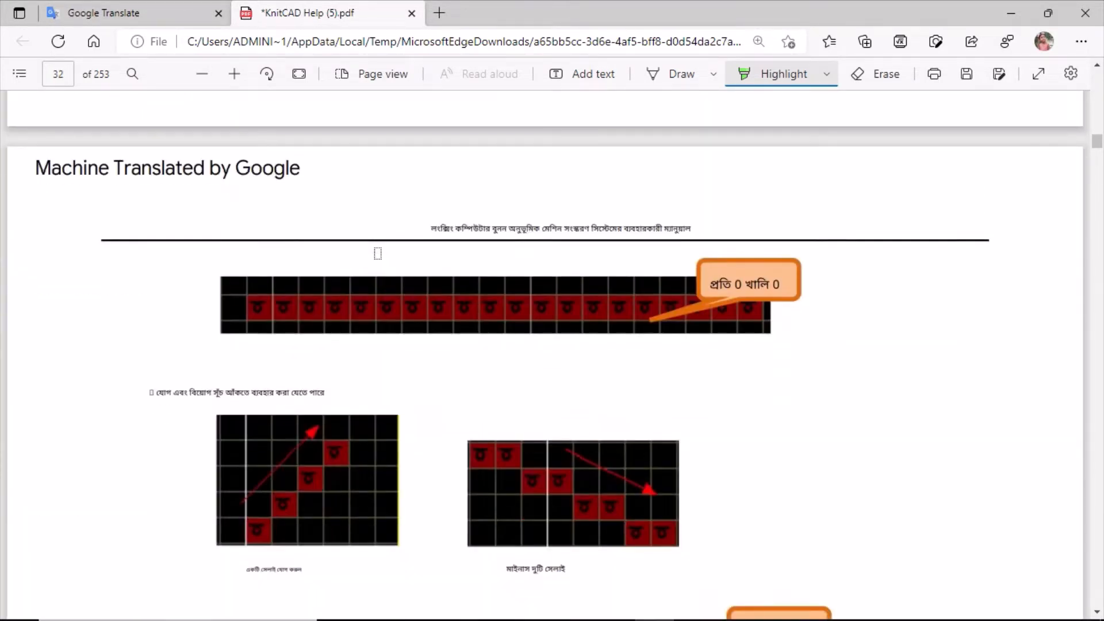
pyautogui.scroll(-8, 377, 254)
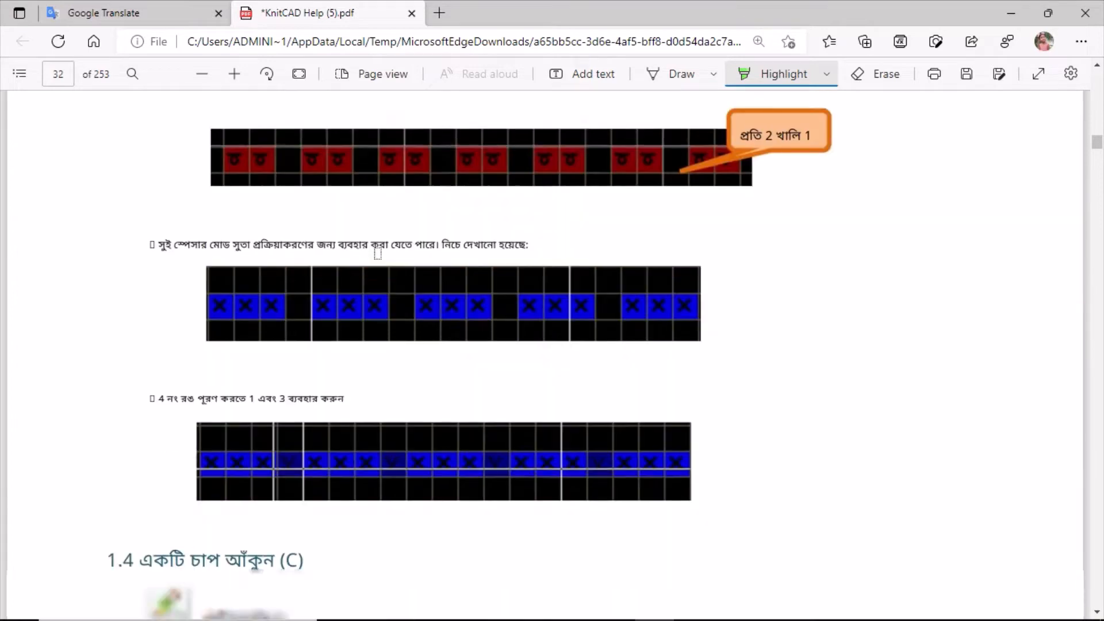
pyautogui.scroll(-3, 378, 254)
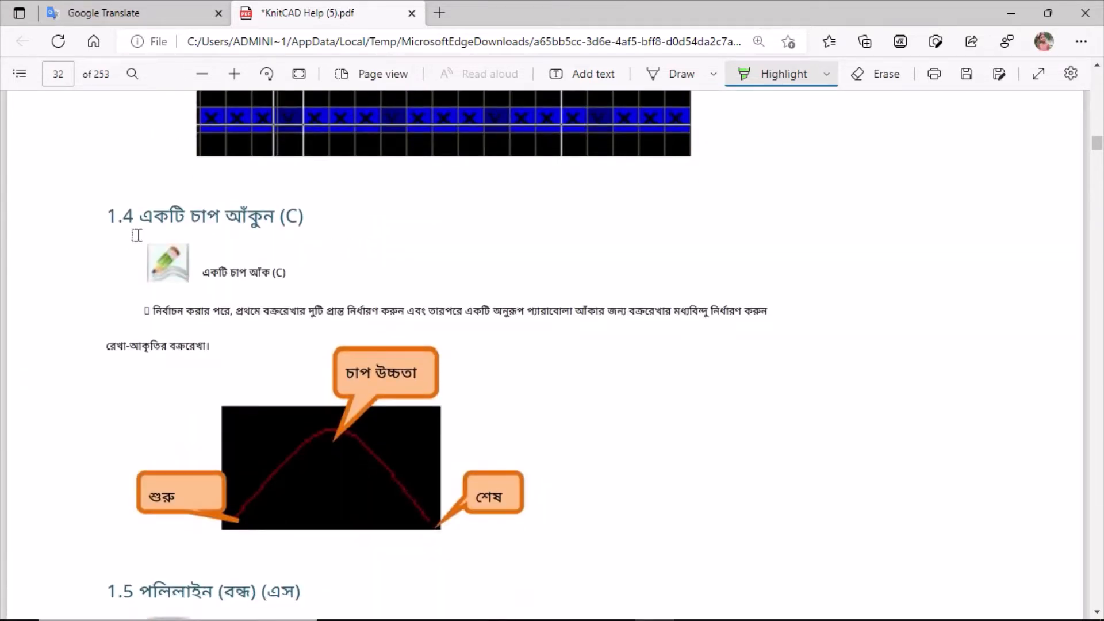
pyautogui.moveTo(140, 219)
pyautogui.mouseDown()
pyautogui.moveTo(261, 217)
pyautogui.moveTo(276, 235)
pyautogui.mouseUp()
pyautogui.moveTo(202, 273); pyautogui.dragTo(288, 273)
# Highlight the two-line arc description in section 1.4 and mark the arc tool icon.
pyautogui.scroll(-1, 334, 366)
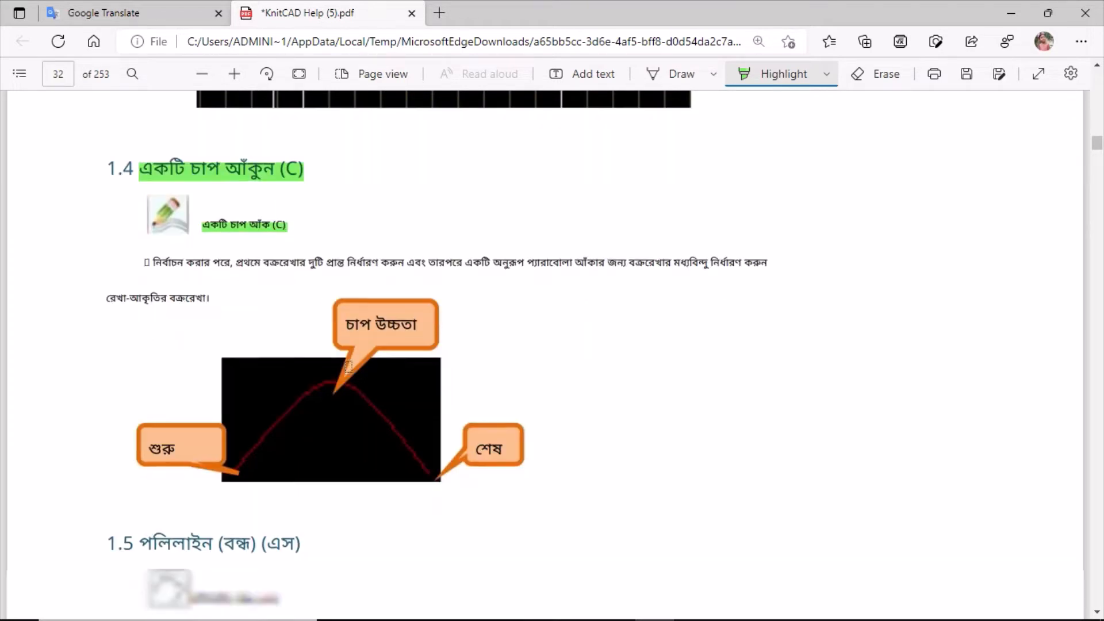
pyautogui.scroll(-2, 349, 367)
pyautogui.moveTo(144, 152); pyautogui.dragTo(779, 149)
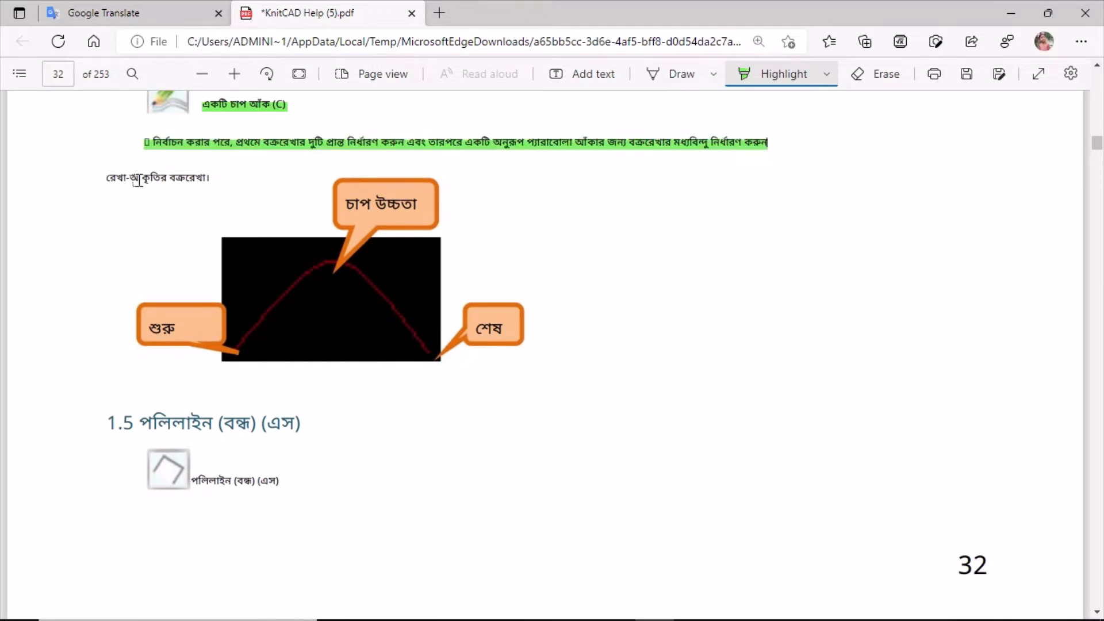
pyautogui.moveTo(104, 182); pyautogui.dragTo(249, 182)
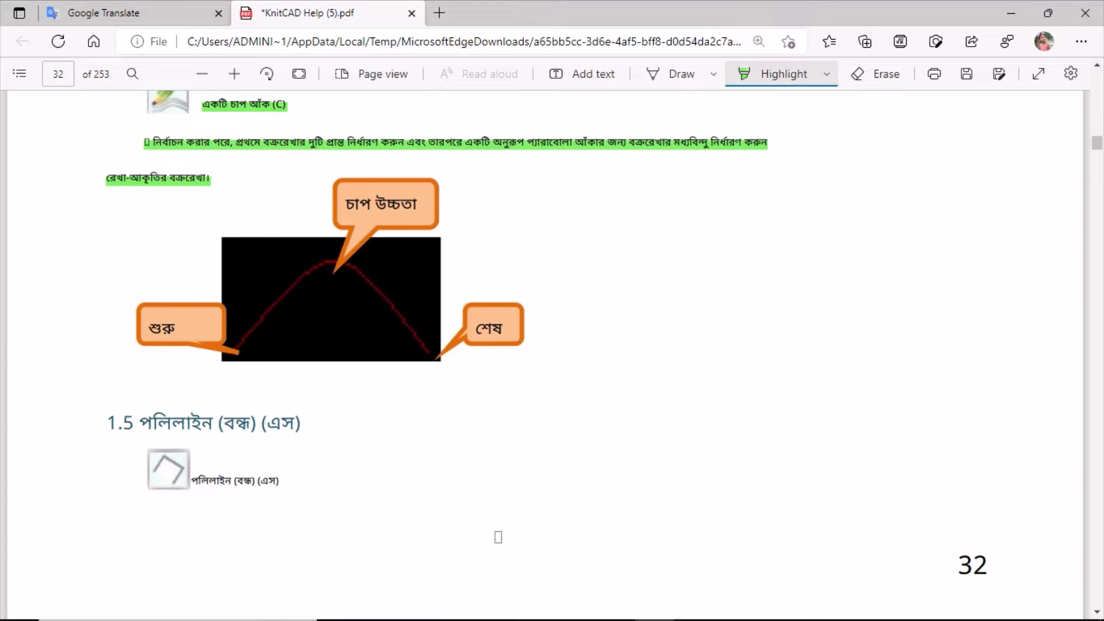
pyautogui.scroll(2, 439, 503)
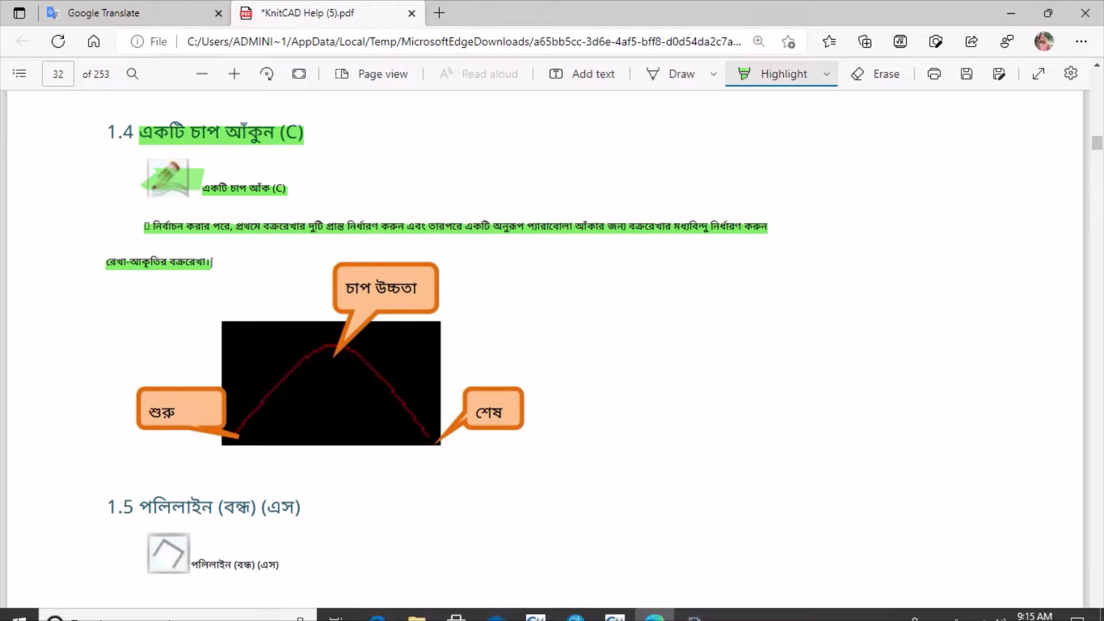
# Switch to L_ONE and clear the drawn lines by flat-copying an empty 23 by 2 area upward over them.
pyautogui.click(534, 606)
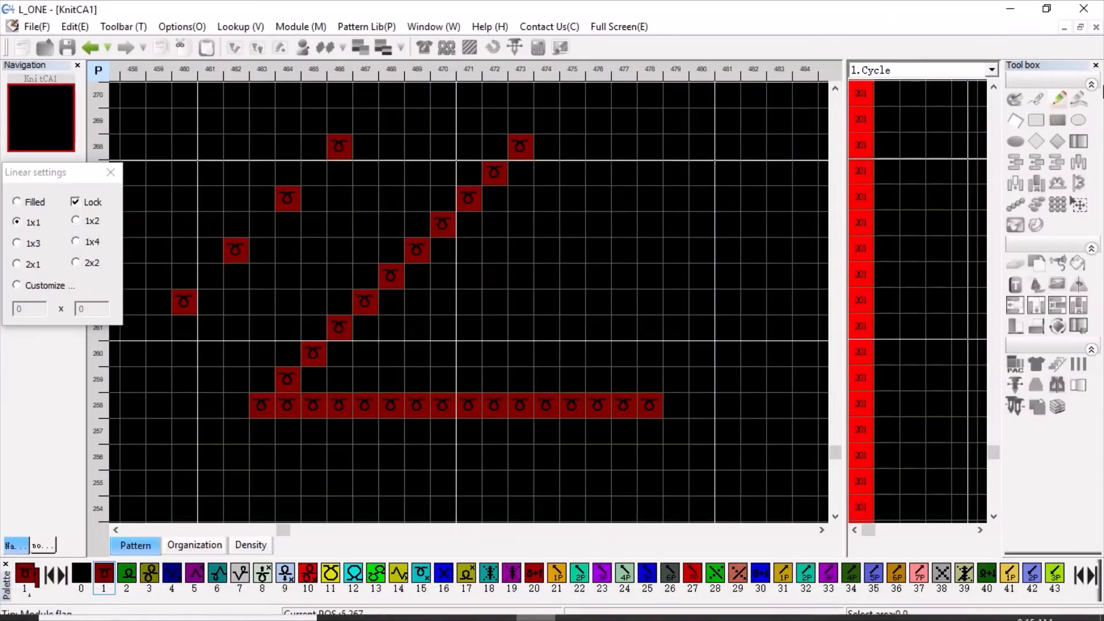
pyautogui.click(1079, 98)
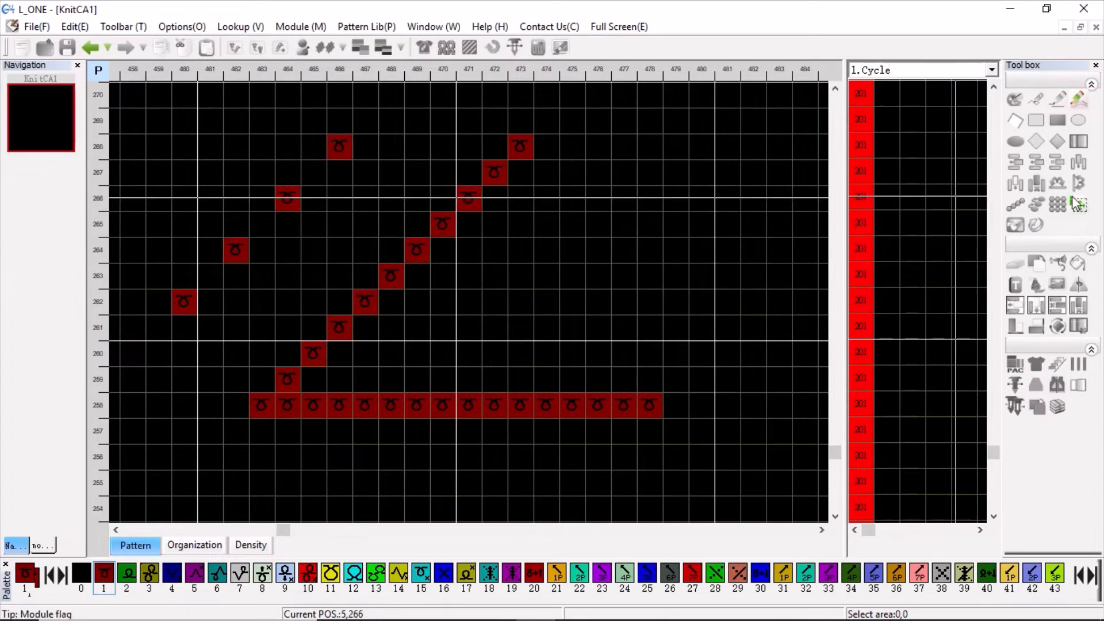
pyautogui.click(1058, 205)
pyautogui.moveTo(123, 447); pyautogui.dragTo(689, 138)
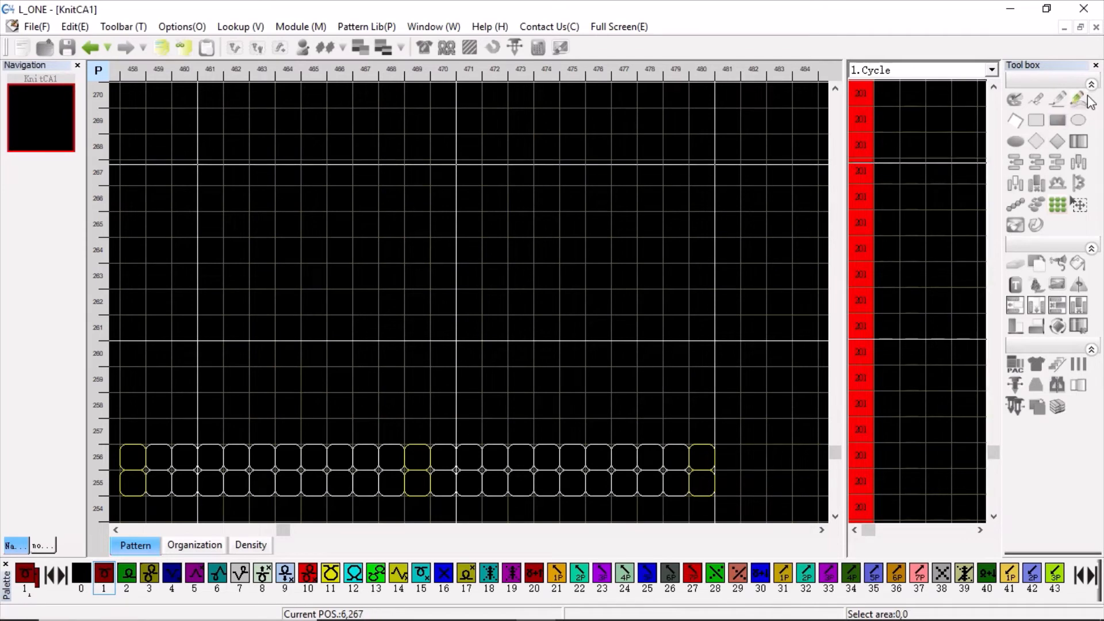
# Draw an arc line in colour 1 from 463,262 to 477,262 with its peak at about row 271.
pyautogui.click(1081, 101)
pyautogui.click(253, 291)
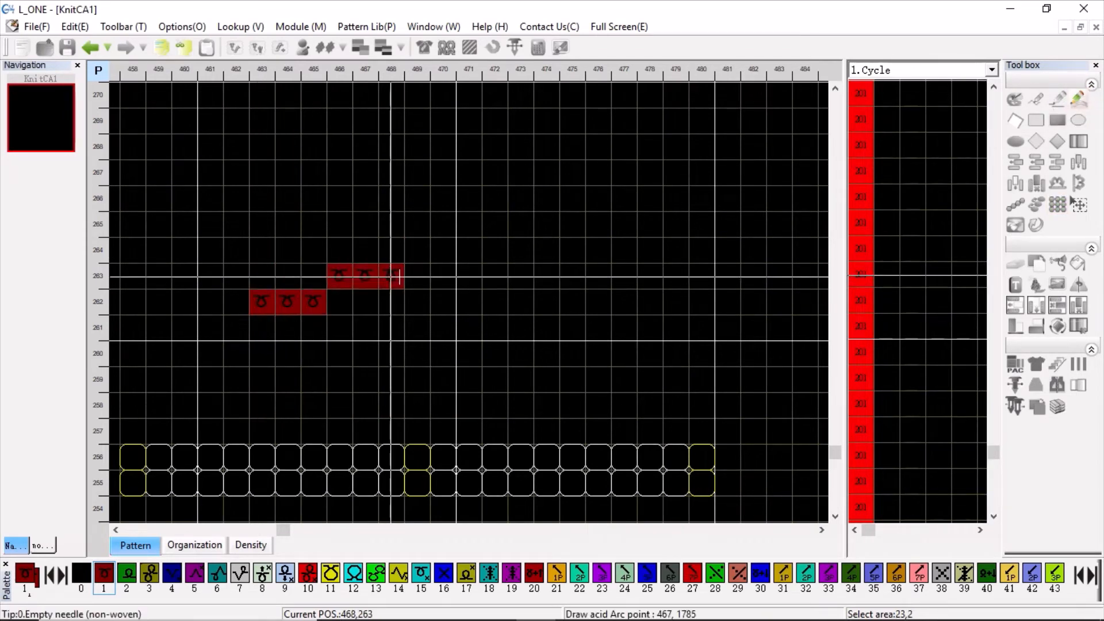
pyautogui.click(622, 301)
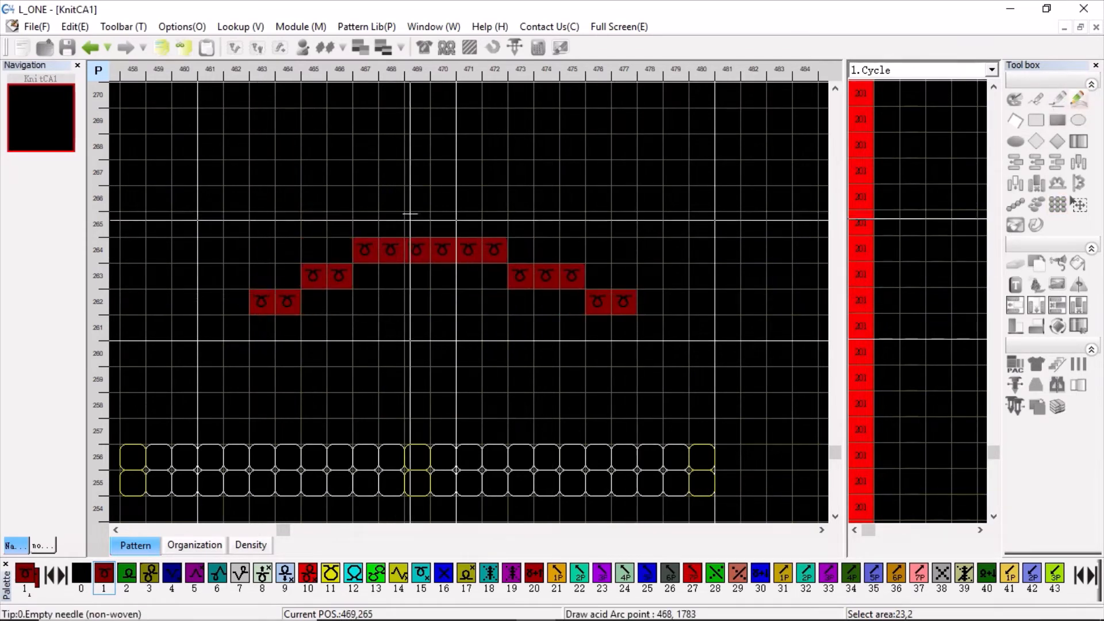
pyautogui.scroll(-2, 412, 146)
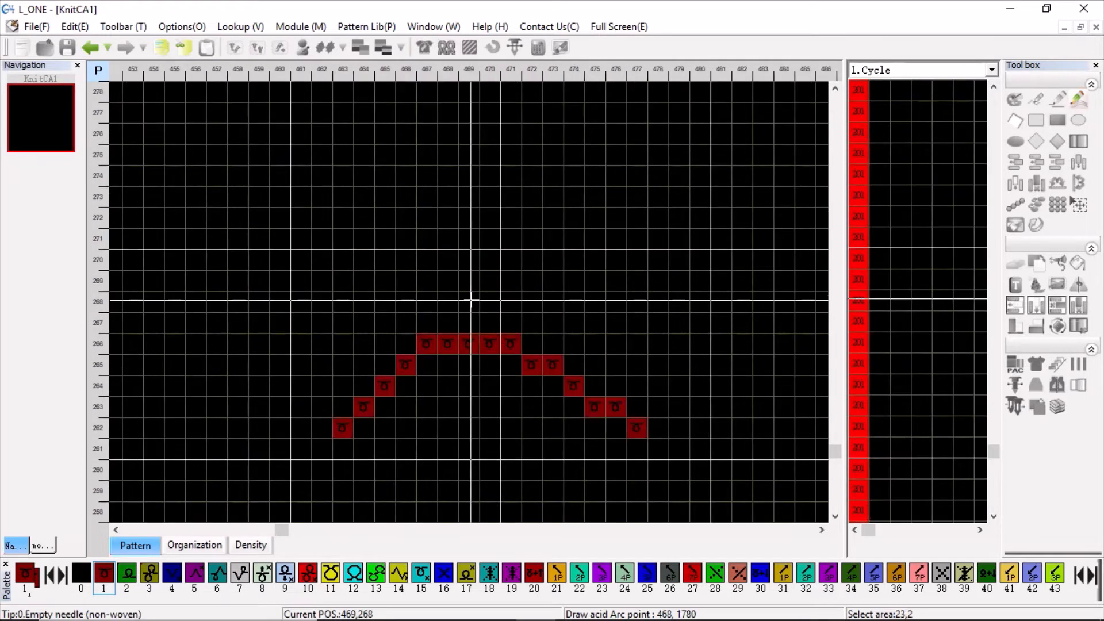
pyautogui.click(487, 210)
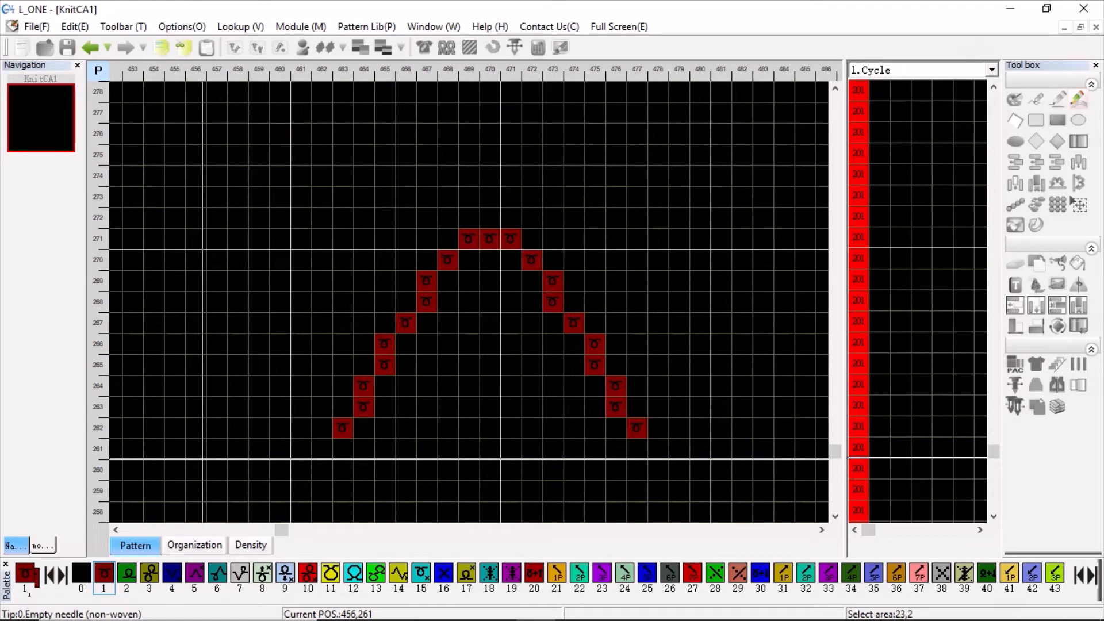
# Draw a long, nearly flat arc line above the first arc, from about 369,288 to 500,291.
pyautogui.scroll(-3, 475, 302)
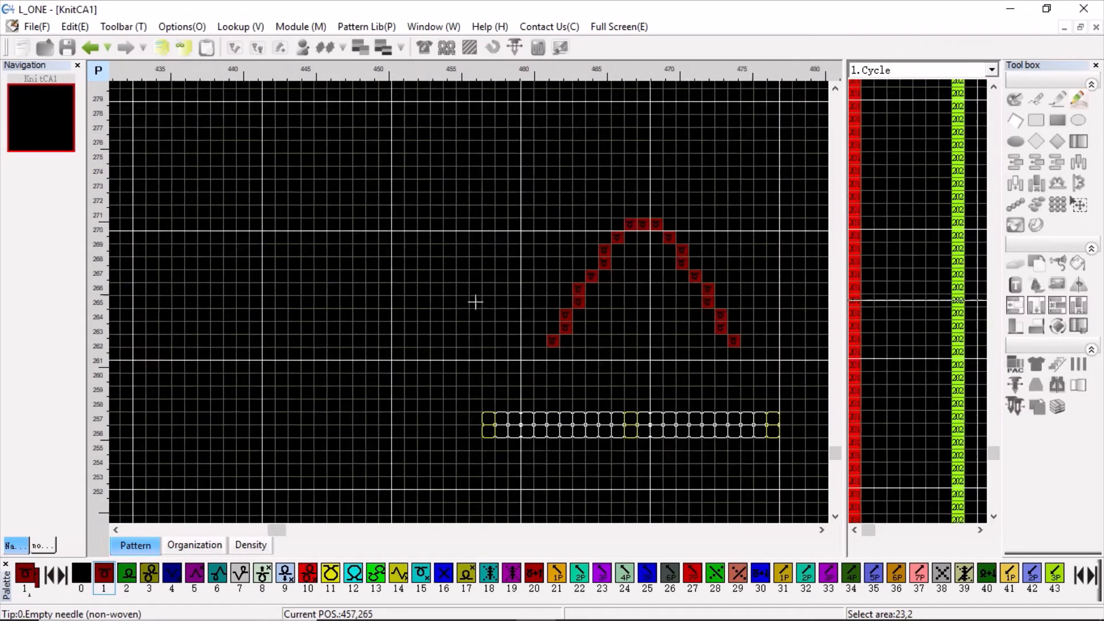
pyautogui.scroll(-3, 475, 302)
pyautogui.click(184, 227)
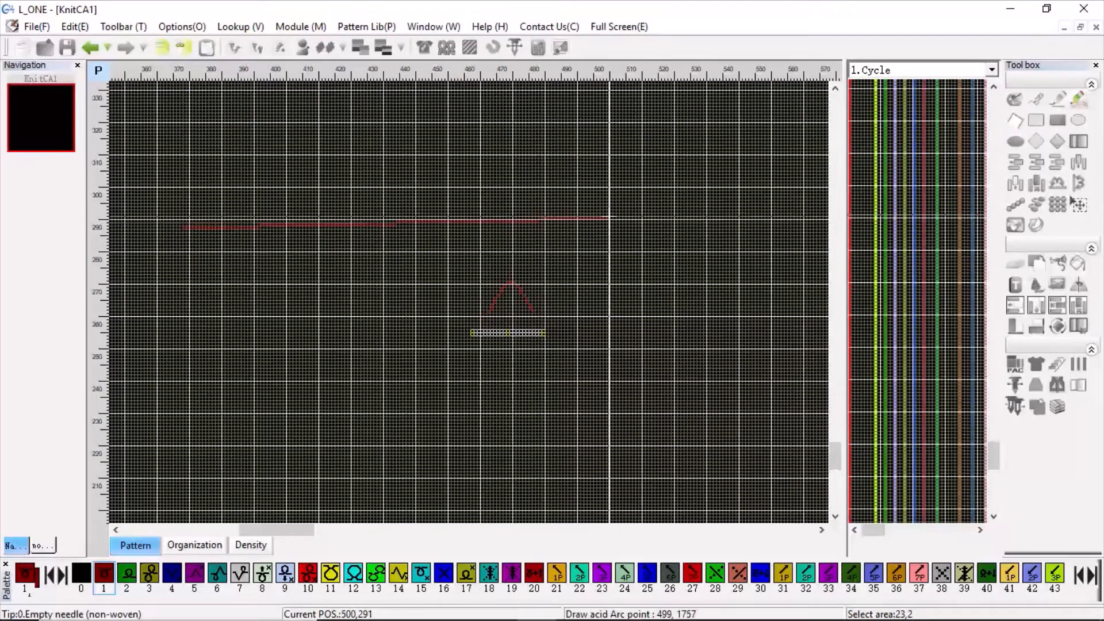
pyautogui.click(609, 218)
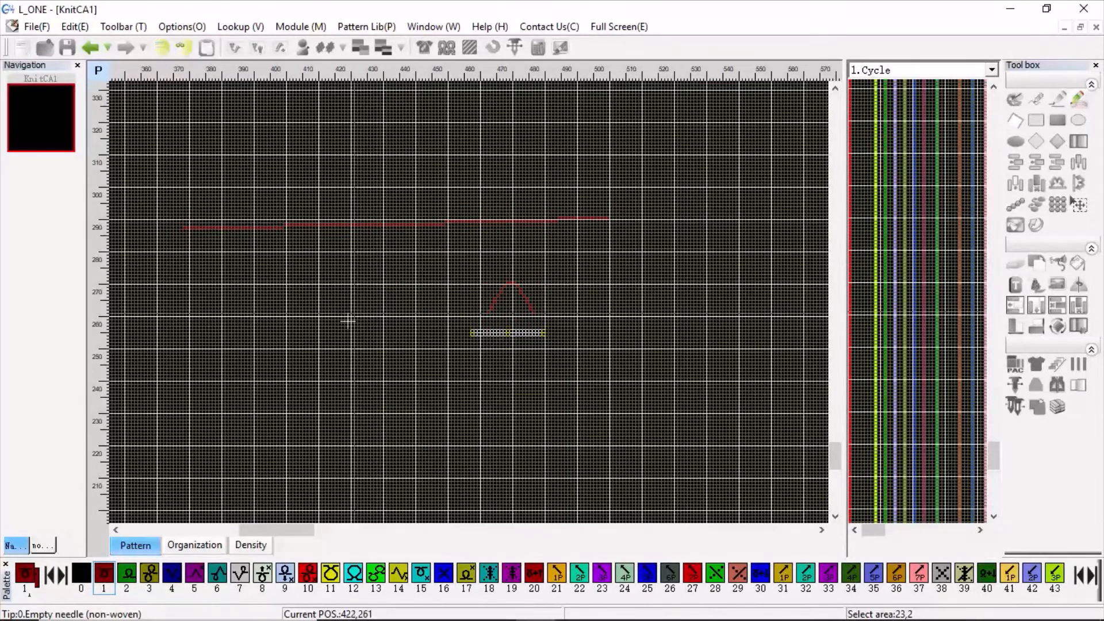
# Draw a large arc line from about 369,237 to 497,235 with its peak near 445,400.
pyautogui.click(184, 392)
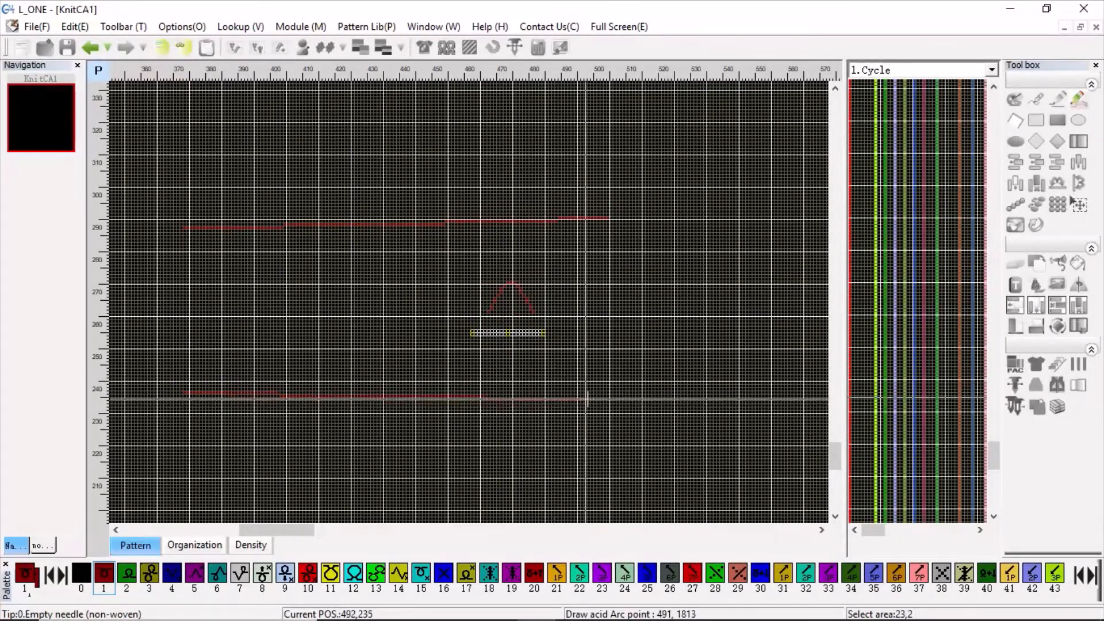
pyautogui.click(598, 398)
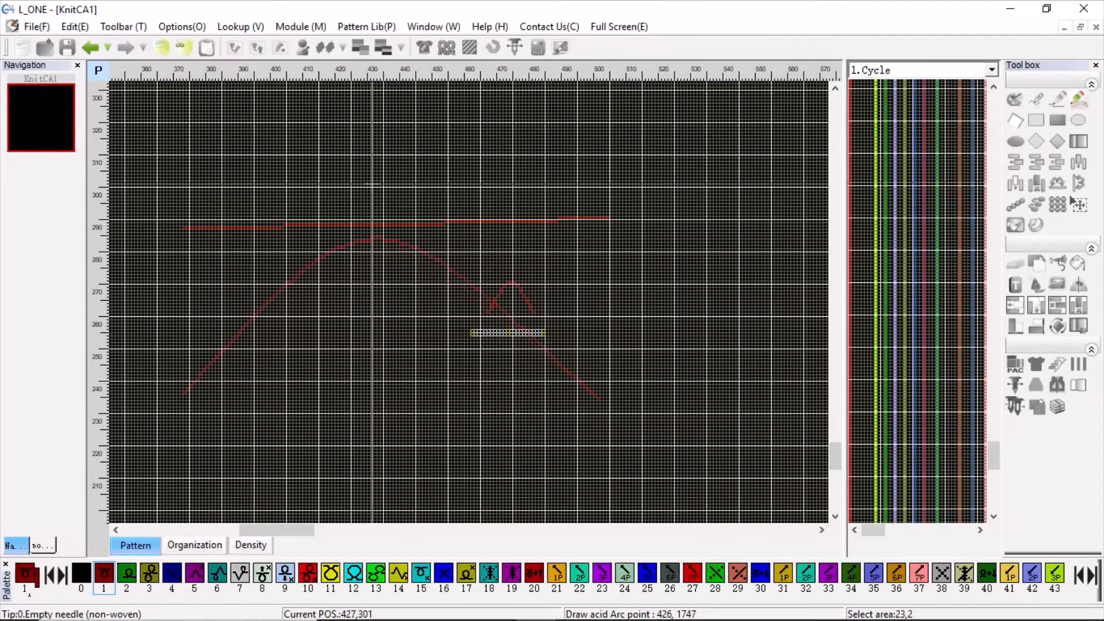
pyautogui.scroll(3, 476, 193)
pyautogui.scroll(-3, 469, 303)
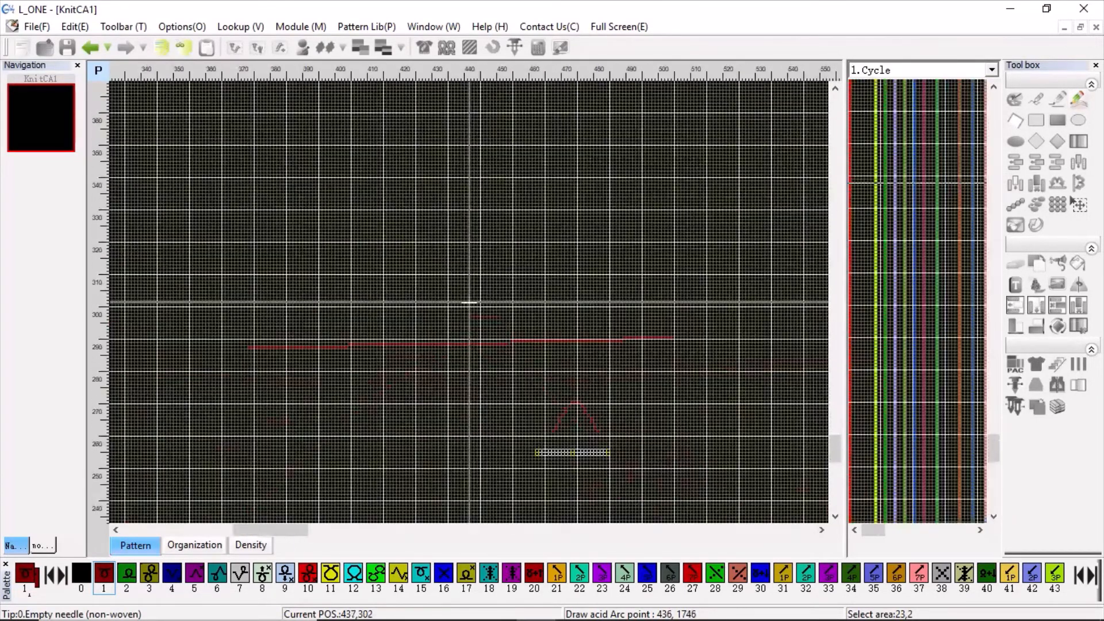
pyautogui.scroll(2, 455, 195)
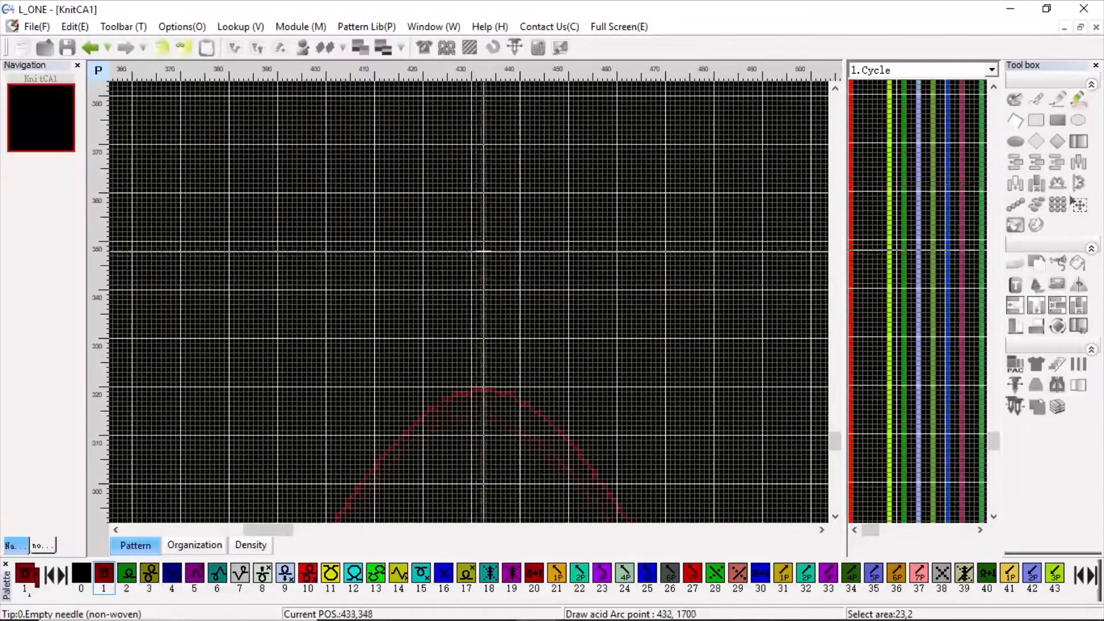
pyautogui.scroll(-3, 495, 218)
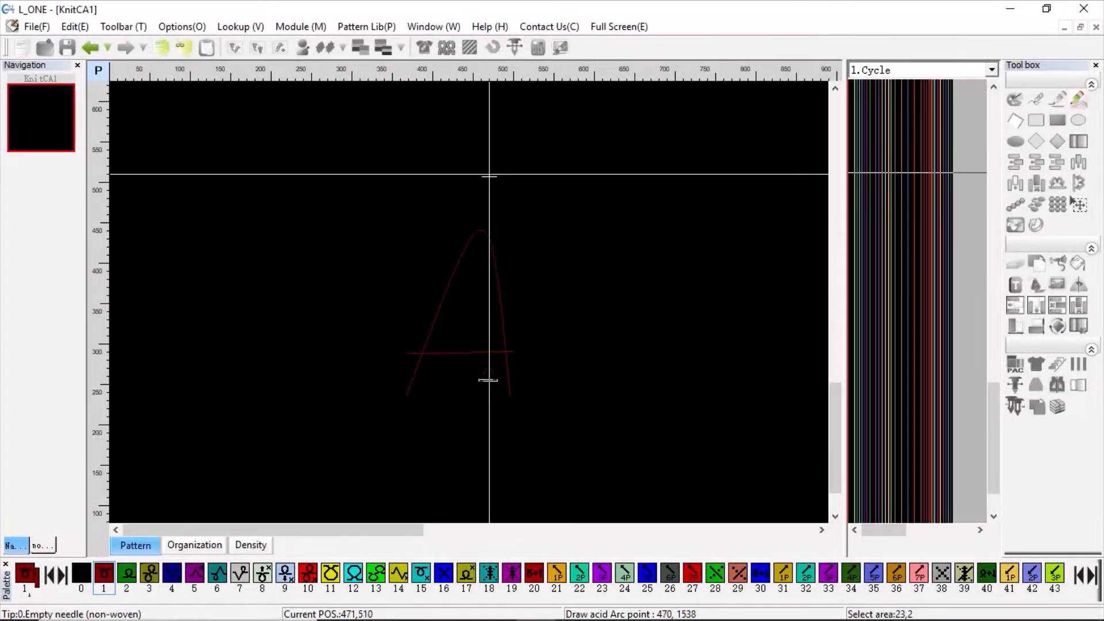
pyautogui.scroll(4, 488, 259)
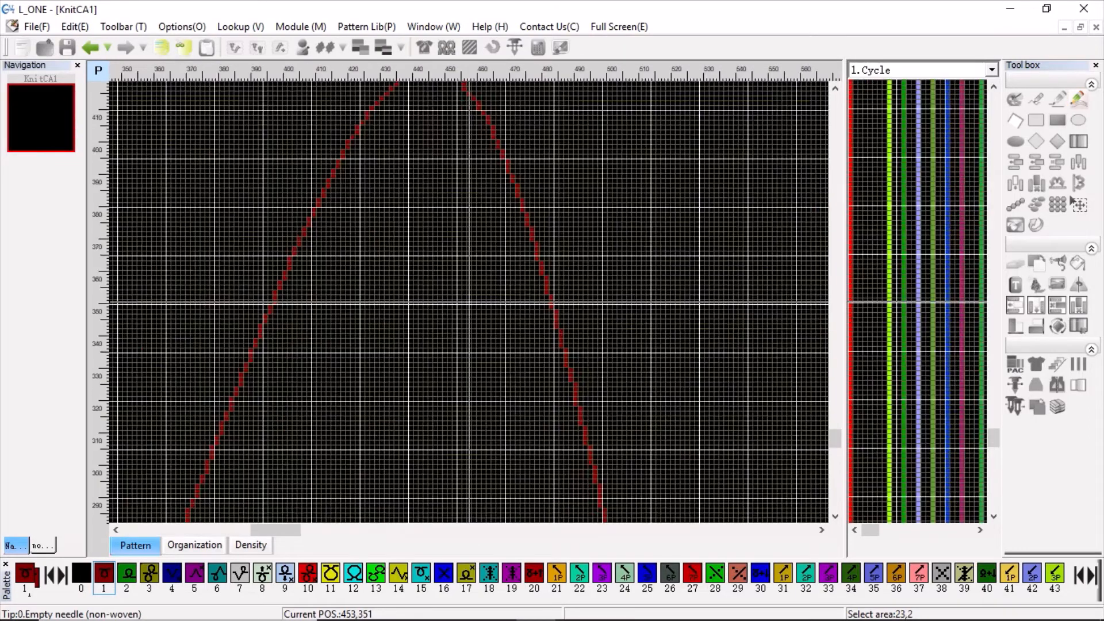
pyautogui.scroll(-2, 482, 257)
pyautogui.scroll(4, 470, 302)
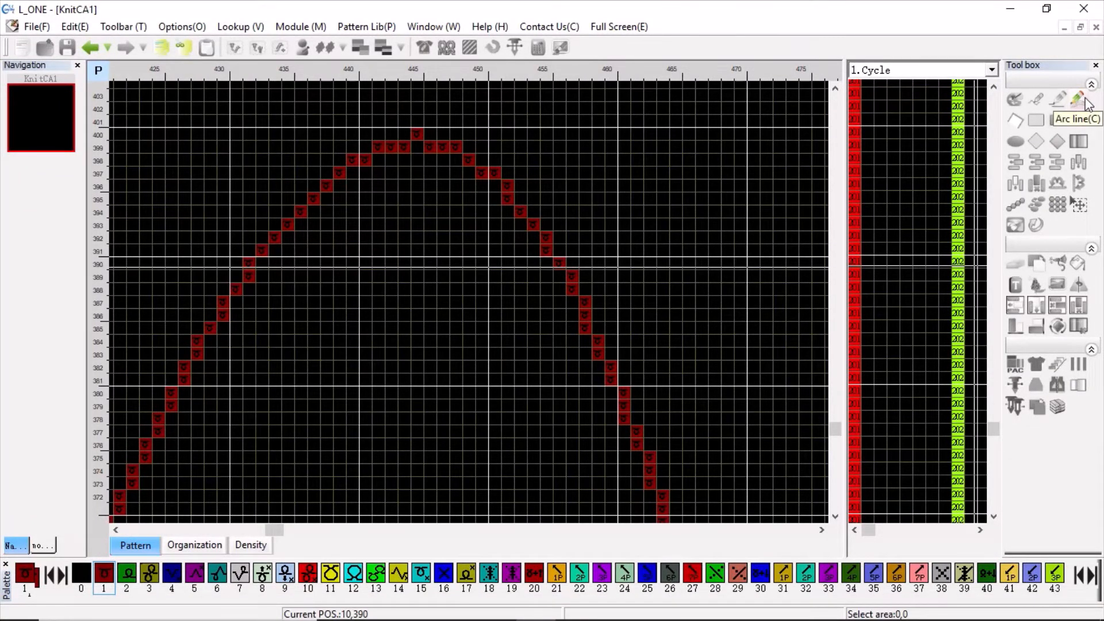
# Use the Pixel tool to place scattered stitches beside the large arc's peak, at about 470,399, 463,396, 471,394 and 463,391.
pyautogui.click(1040, 100)
pyautogui.moveTo(740, 147); pyautogui.dragTo(752, 146)
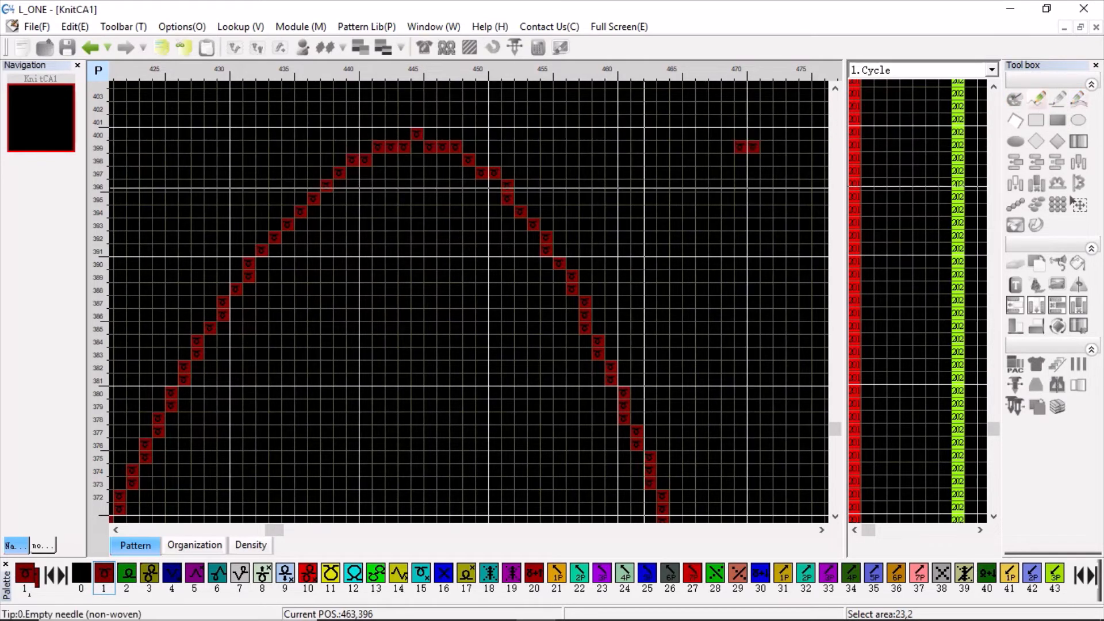
pyautogui.click(649, 185)
pyautogui.click(753, 212)
pyautogui.moveTo(650, 250); pyautogui.dragTo(662, 250)
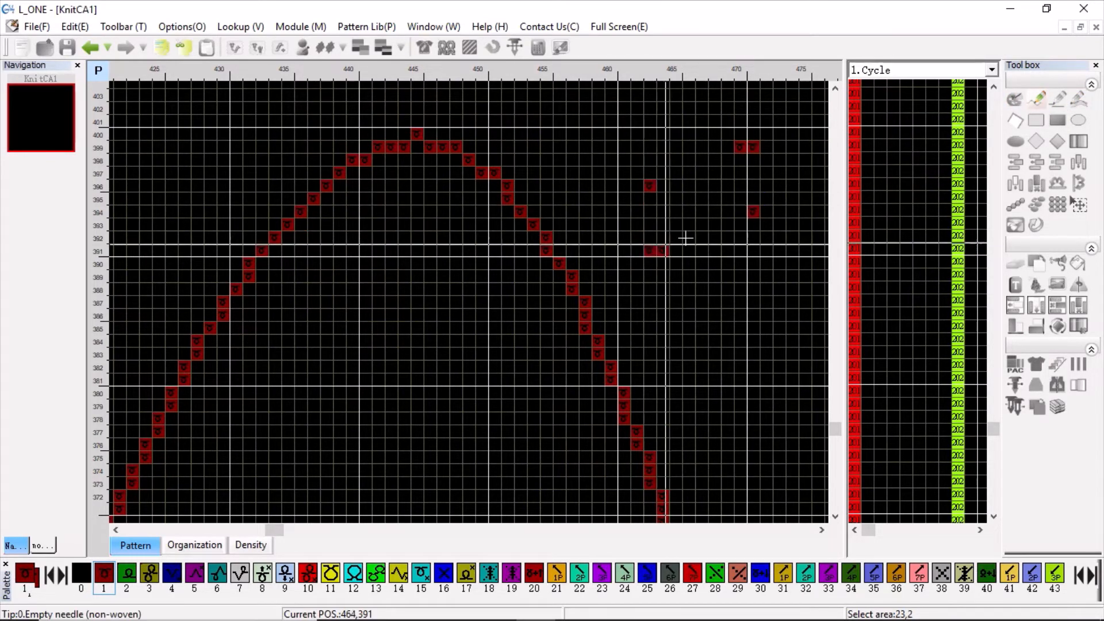
# Draw locked straight lines: a 1x1 diagonal outside the large arc's right flank, and a filled diagonal and filled horizontal inside the arc.
pyautogui.click(1059, 100)
pyautogui.moveTo(570, 147); pyautogui.dragTo(701, 406)
pyautogui.click(27, 203)
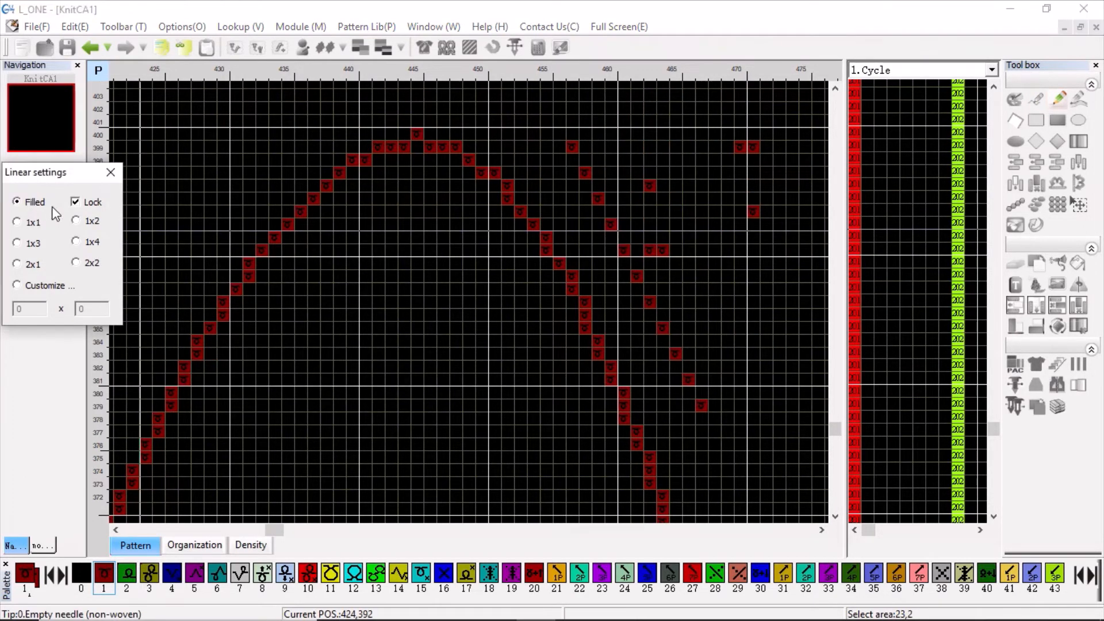
pyautogui.moveTo(353, 290); pyautogui.dragTo(522, 471)
pyautogui.moveTo(301, 424); pyautogui.dragTo(447, 432)
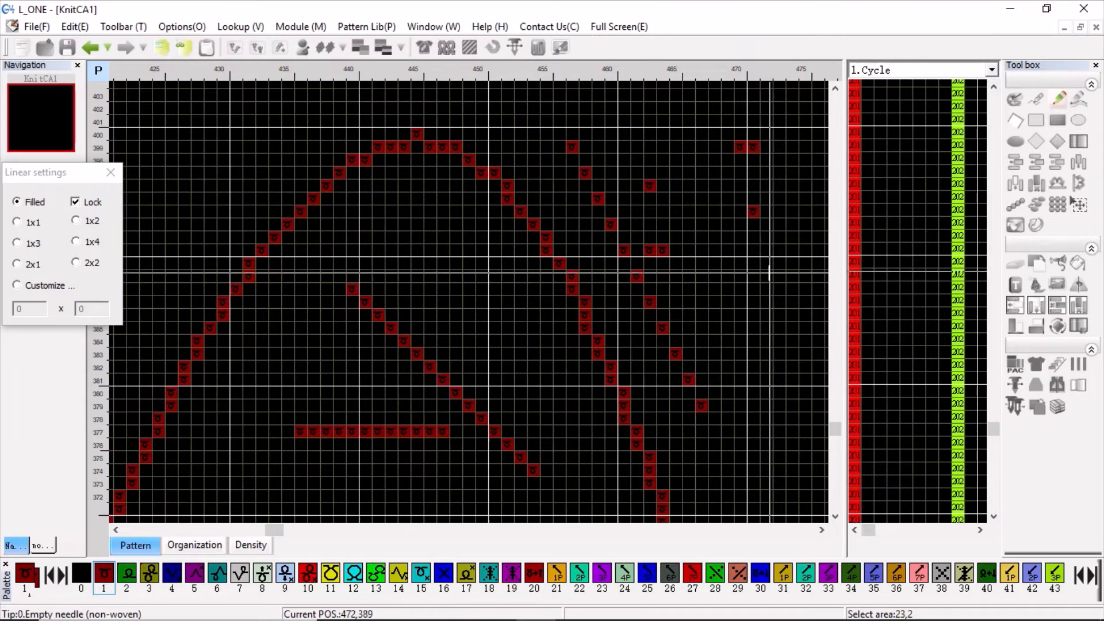
# Draw an arc line above and left of the large arc, from about 413,407 to 441,407 with its peak near row 414.
pyautogui.click(1082, 100)
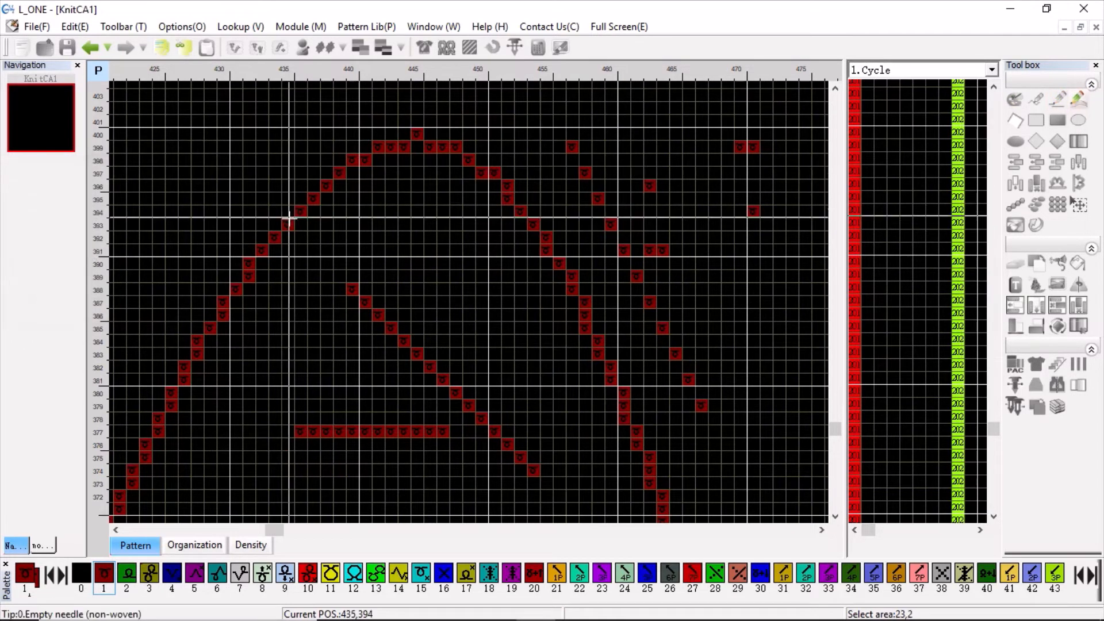
pyautogui.scroll(-3, 288, 218)
pyautogui.moveTo(287, 188); pyautogui.dragTo(347, 188)
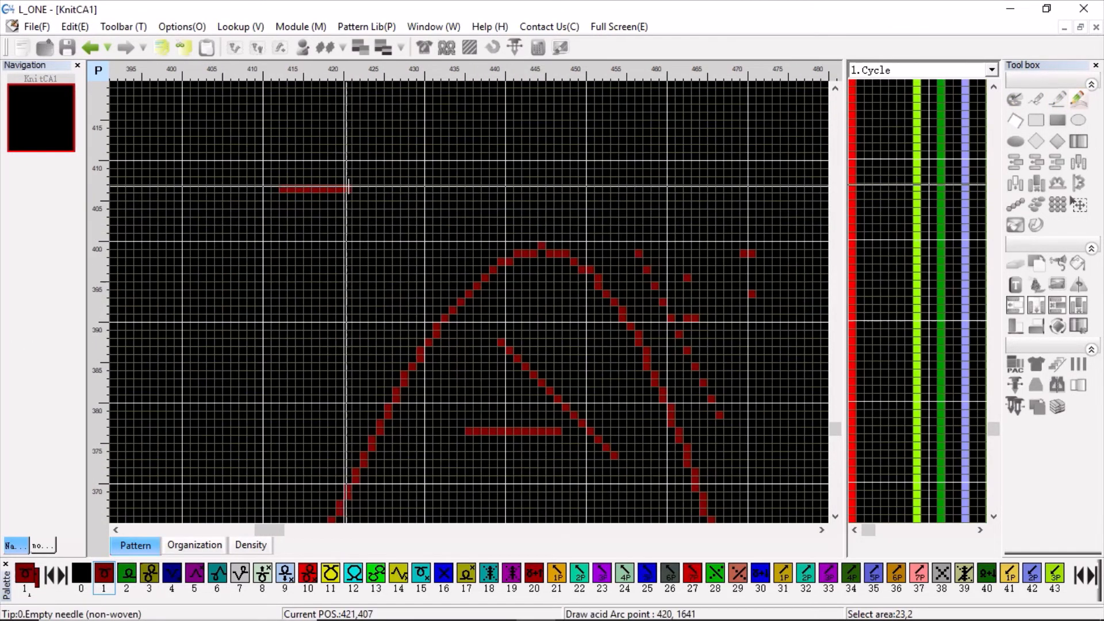
pyautogui.moveTo(509, 187); pyautogui.dragTo(509, 187)
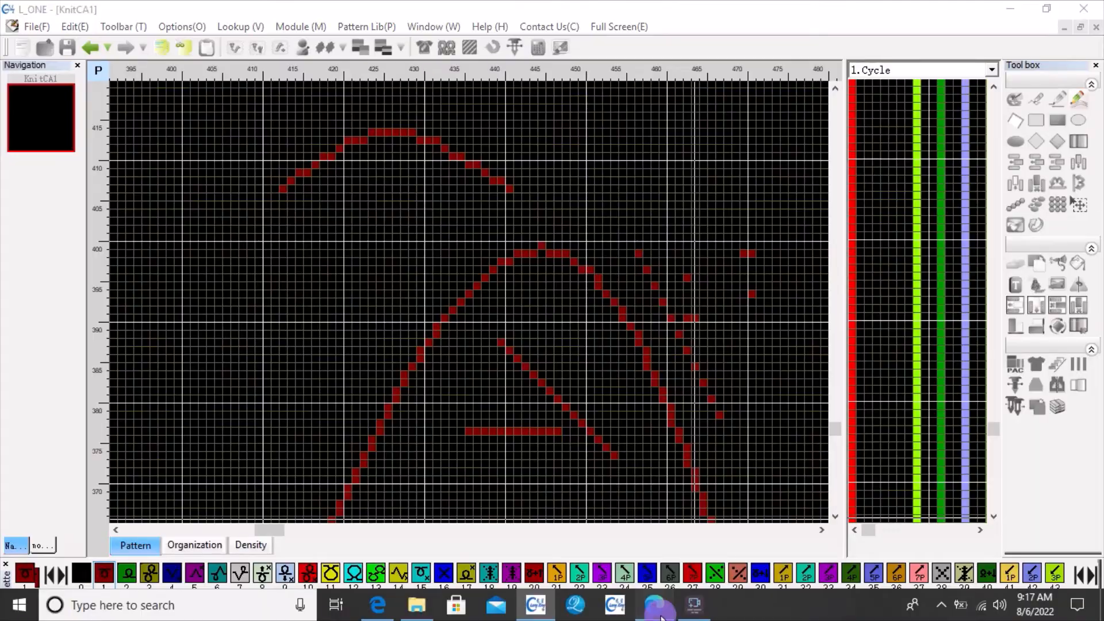
# Switch to the KnitCAD Help PDF in Edge and read section 1.5 on the closed polyline tool.
pyautogui.click(654, 604)
pyautogui.scroll(-3, 532, 286)
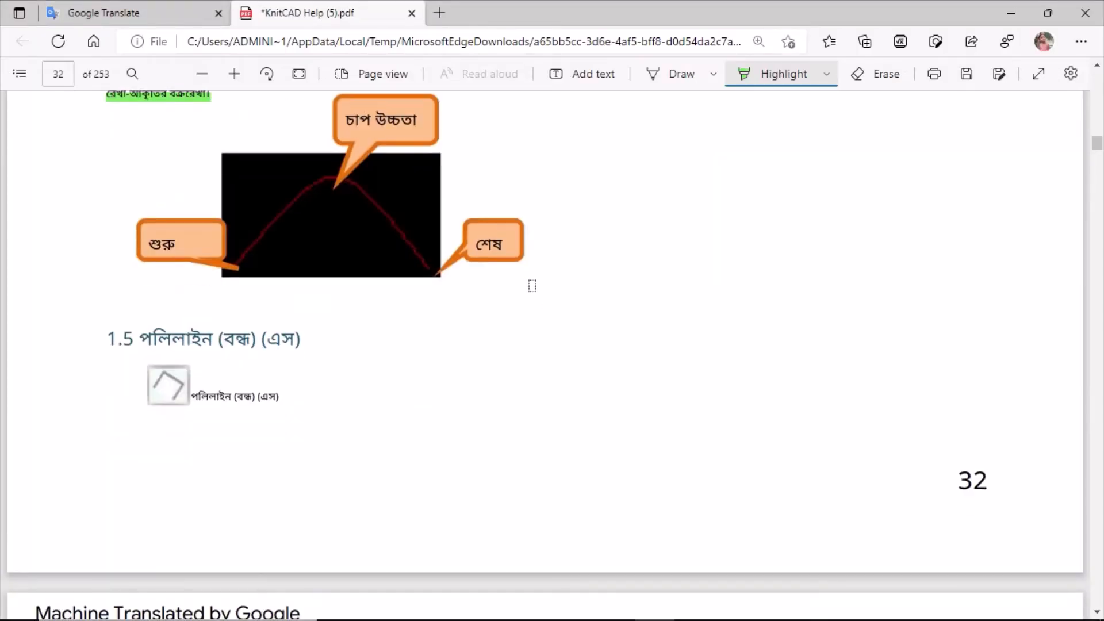
pyautogui.scroll(-9, 532, 286)
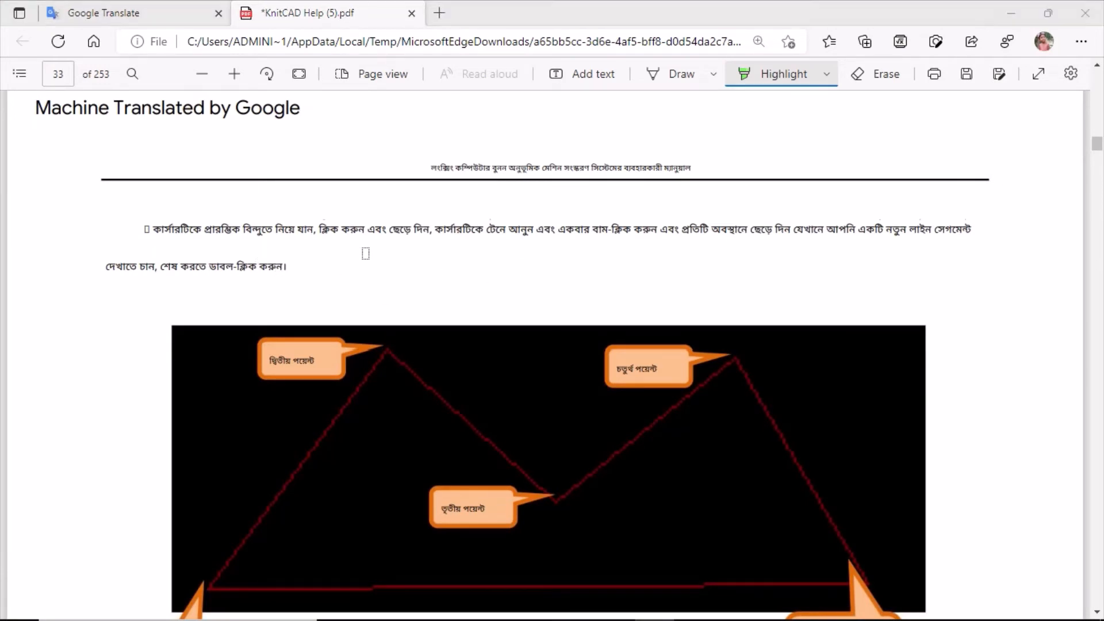
pyautogui.scroll(-2, 366, 253)
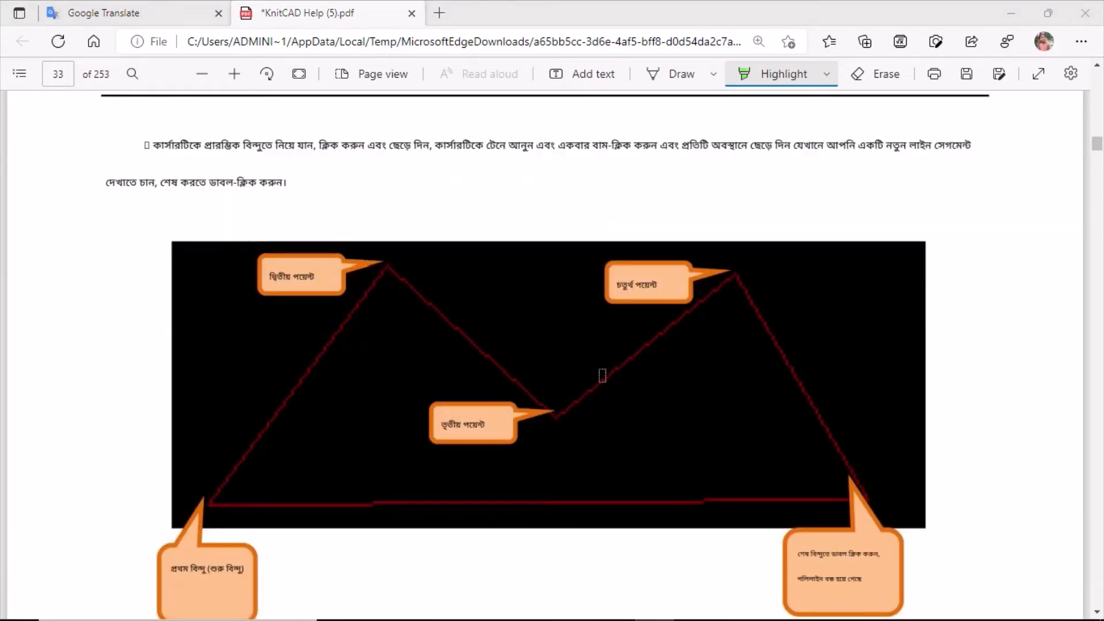
pyautogui.scroll(-11, 603, 375)
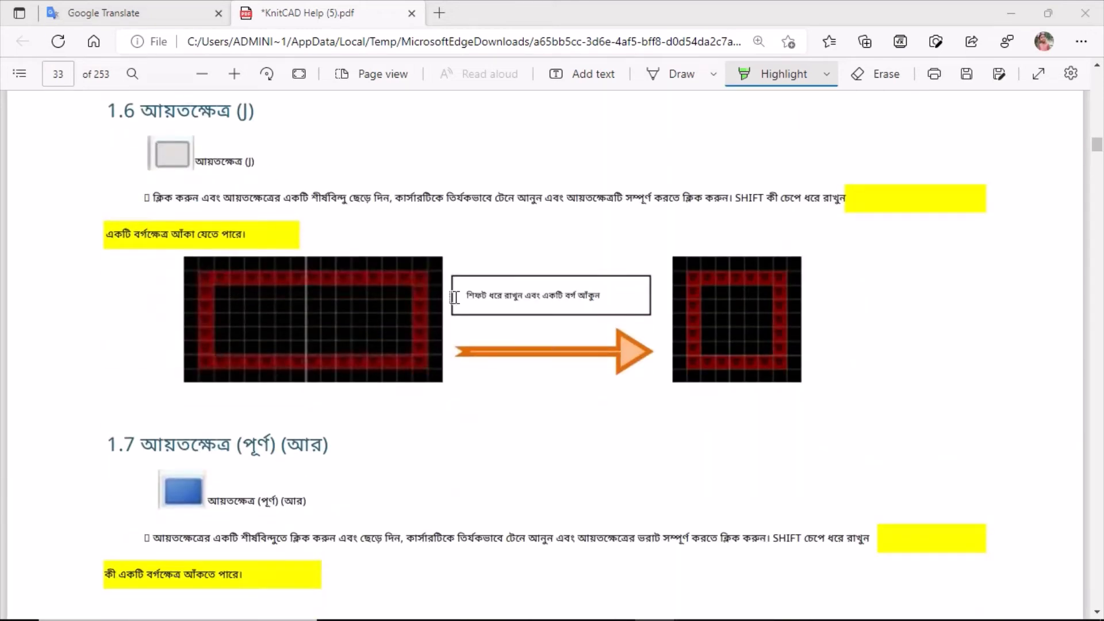
pyautogui.scroll(-2, 454, 297)
# Highlight the rectangle tool's name and instruction line in section 1.6 and the filled rectangle heading of section 1.7 in green.
pyautogui.scroll(3, 374, 264)
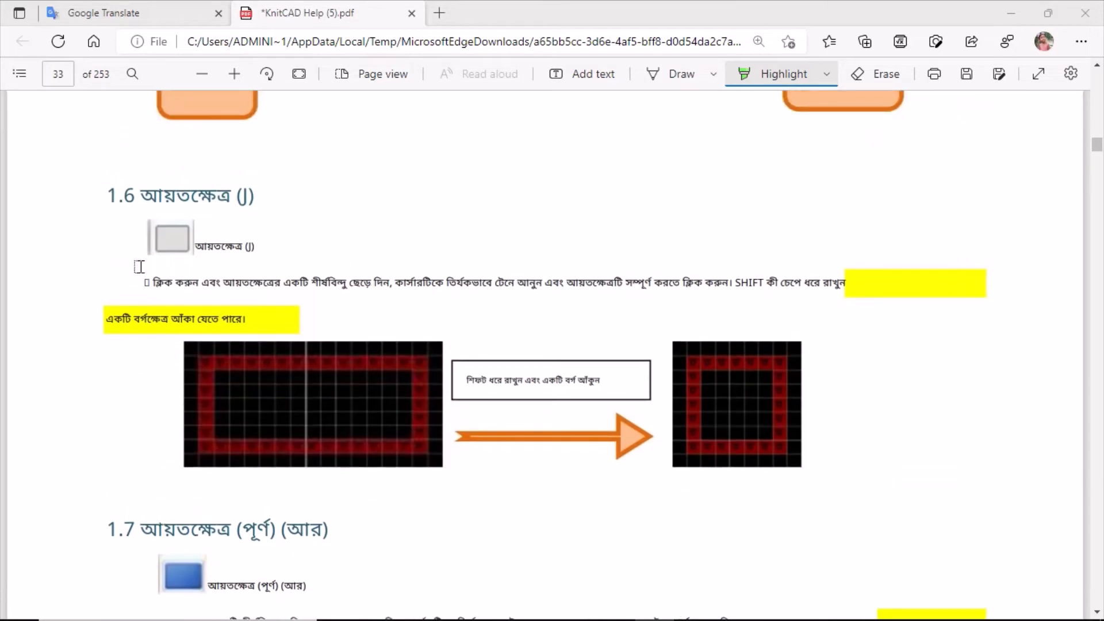
pyautogui.moveTo(143, 282); pyautogui.dragTo(310, 282)
pyautogui.moveTo(671, 282); pyautogui.dragTo(846, 282)
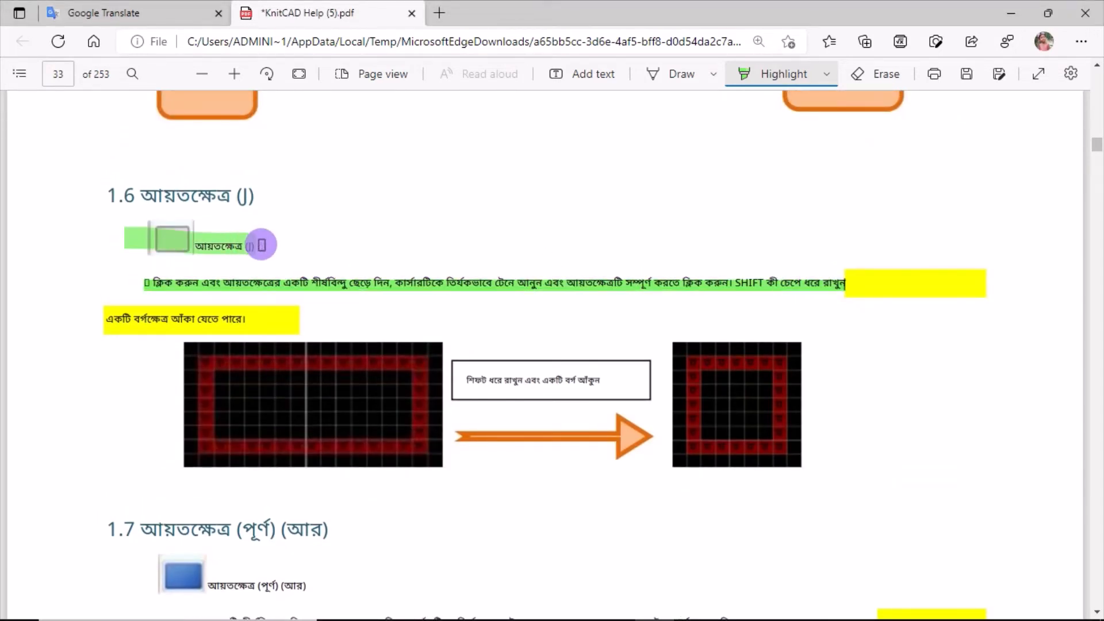
pyautogui.scroll(-3, 632, 276)
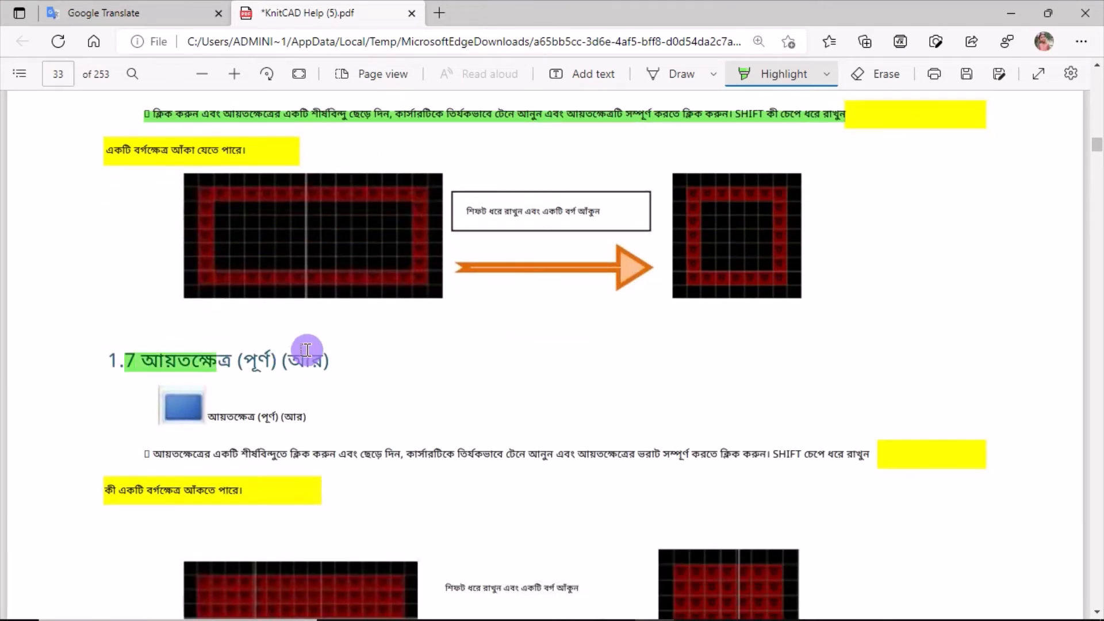
pyautogui.moveTo(307, 350); pyautogui.dragTo(370, 352)
# Highlight the ellipse tool's name and instruction line in section 1.8 in green.
pyautogui.scroll(-9, 389, 361)
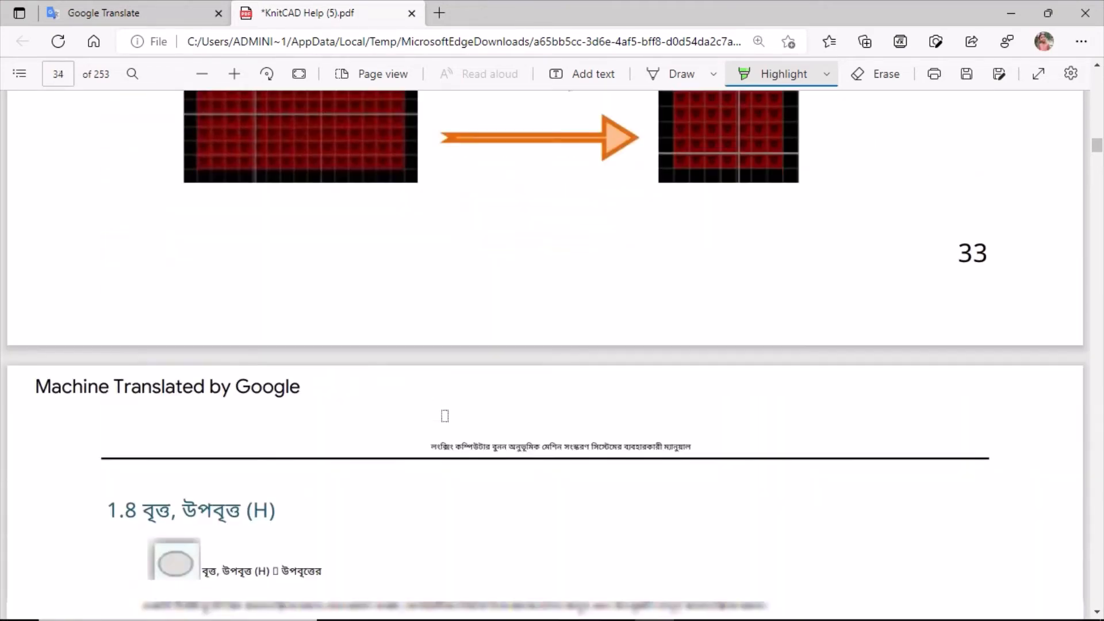
pyautogui.scroll(-4, 367, 385)
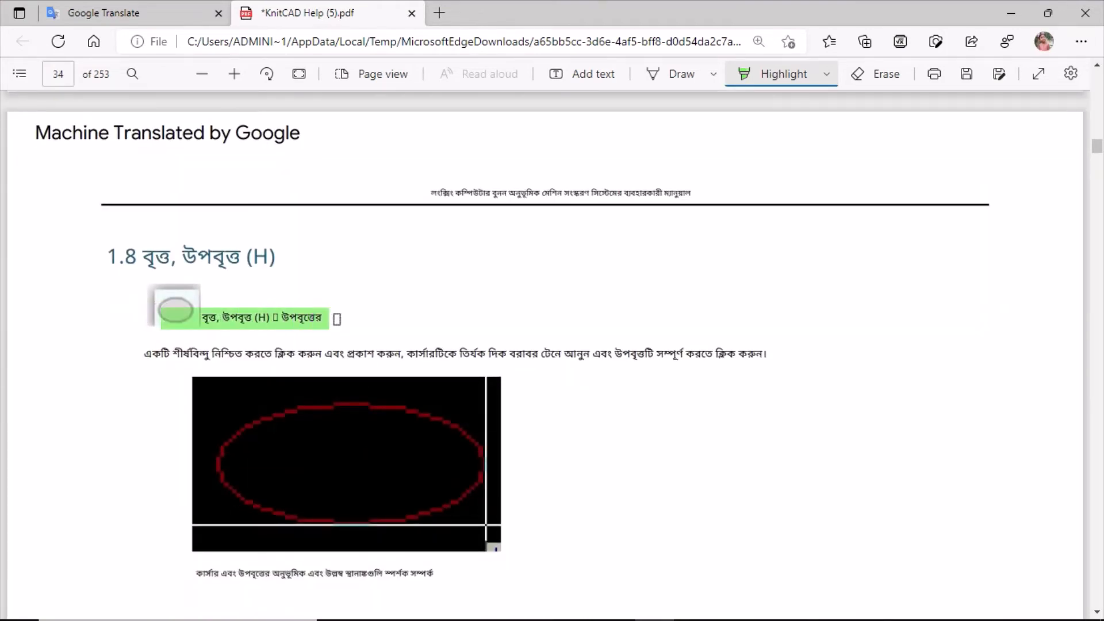
pyautogui.moveTo(165, 351); pyautogui.dragTo(772, 351)
pyautogui.scroll(-3, 771, 399)
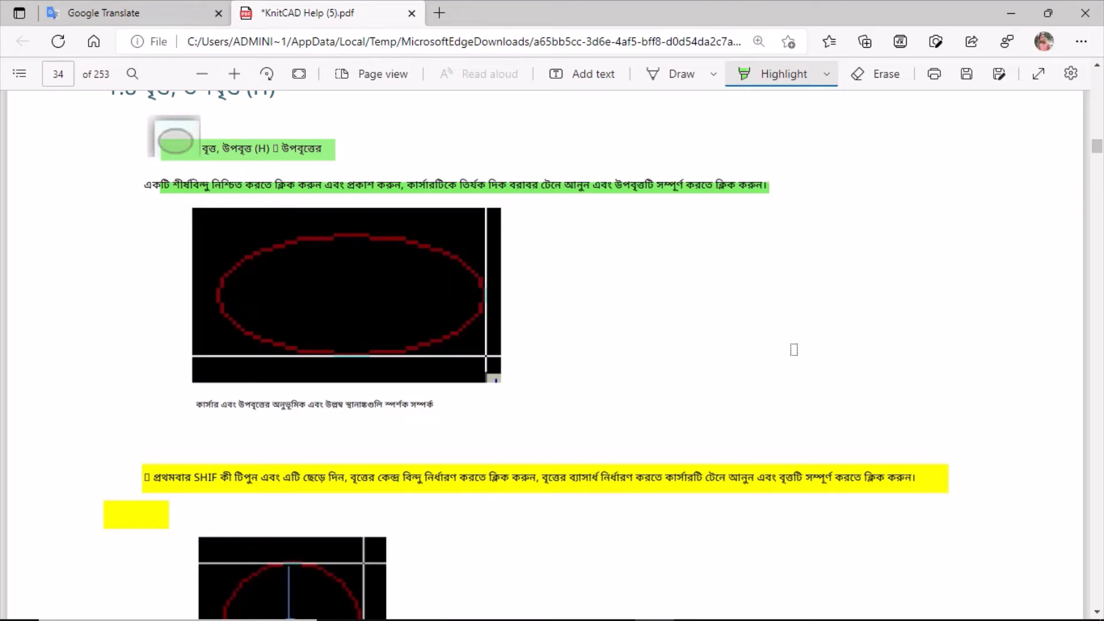
pyautogui.scroll(-1, 211, 477)
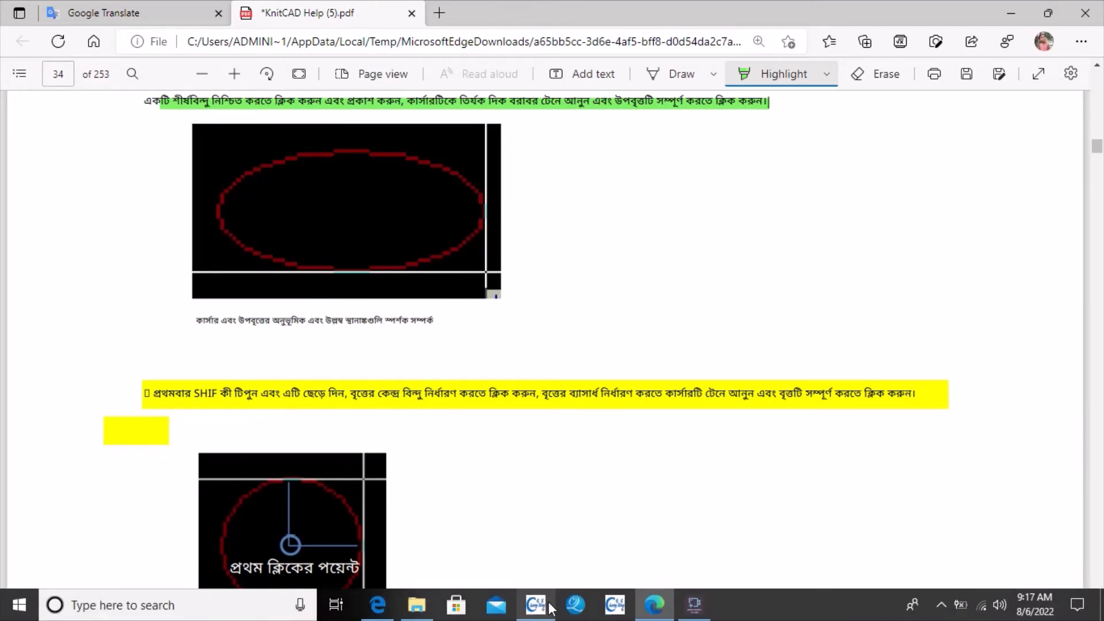
# Switch to L_ONE and clear all drawn lines from the pattern.
pyautogui.click(535, 604)
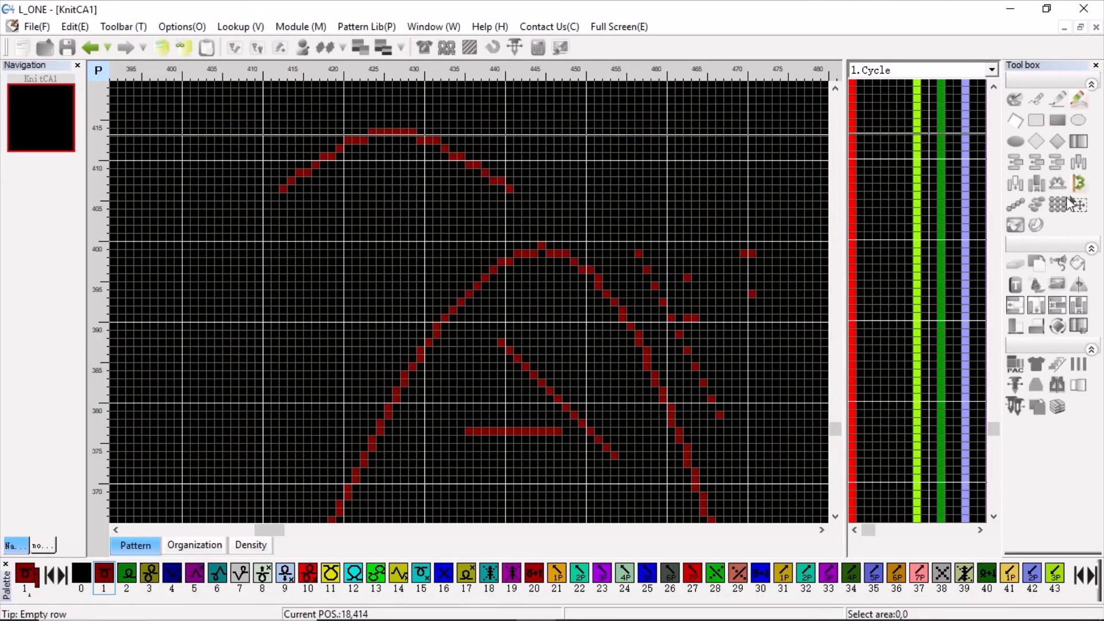
pyautogui.click(1014, 262)
pyautogui.click(614, 181)
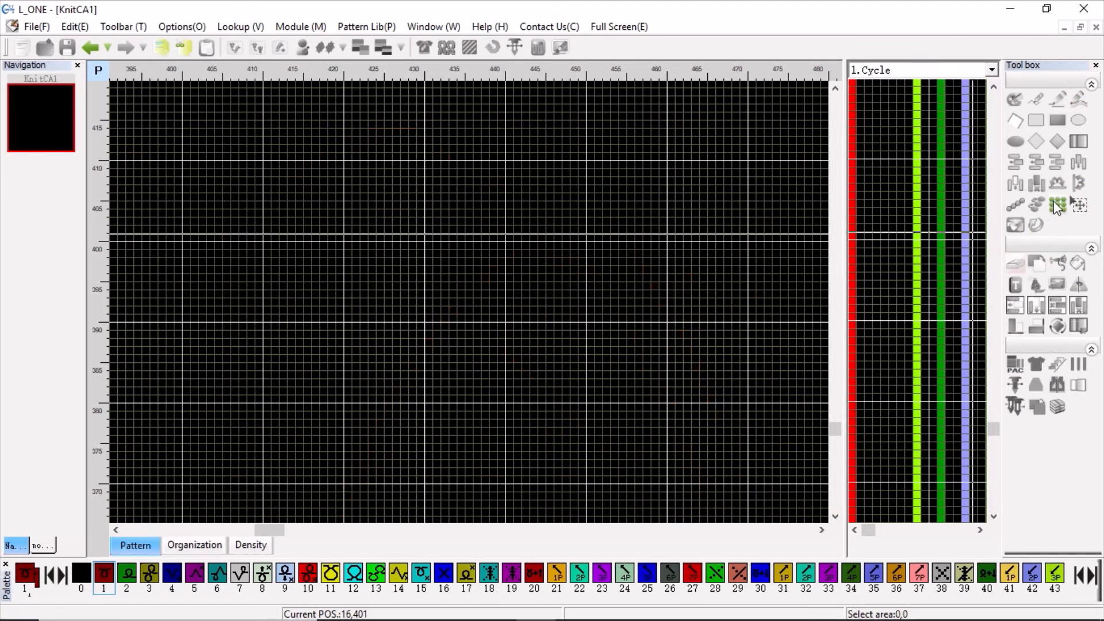
pyautogui.click(1057, 205)
pyautogui.moveTo(515, 173); pyautogui.dragTo(727, 244)
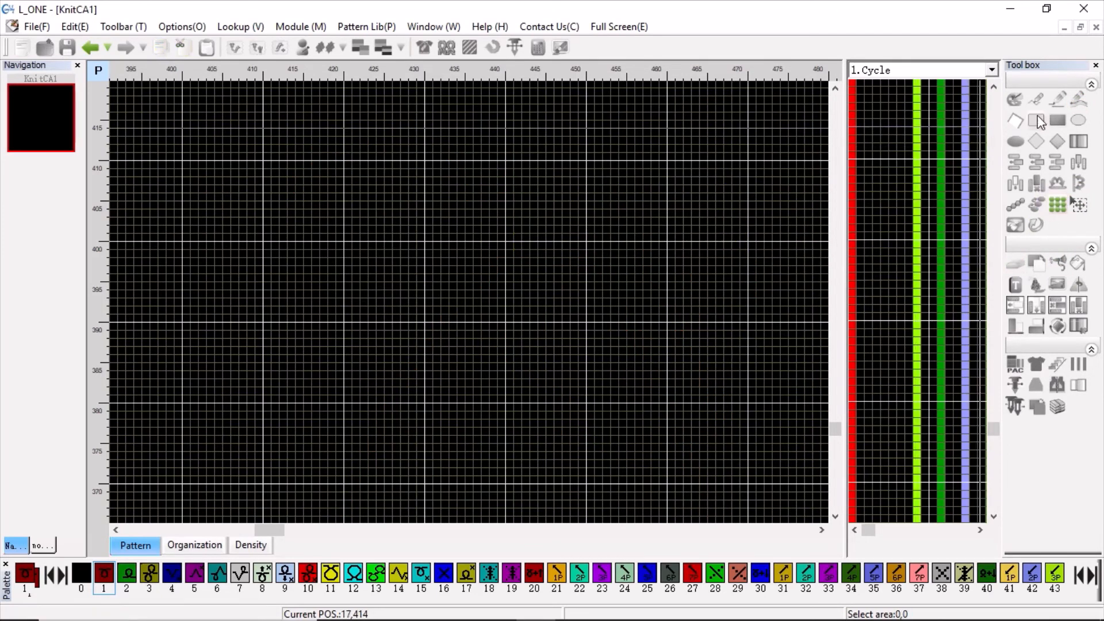
# Draw two nested rectangle outlines, from about 417,413 to 455,399 and from about 427,408 to 448,404.
pyautogui.click(1038, 121)
pyautogui.moveTo(315, 139); pyautogui.dragTo(620, 251)
pyautogui.moveTo(397, 181); pyautogui.dragTo(567, 214)
# Draw a filled rectangle about 33 by 9 stitches below the outlines and an ellipse outline about 19 by 20 stitches to its right.
pyautogui.click(1063, 122)
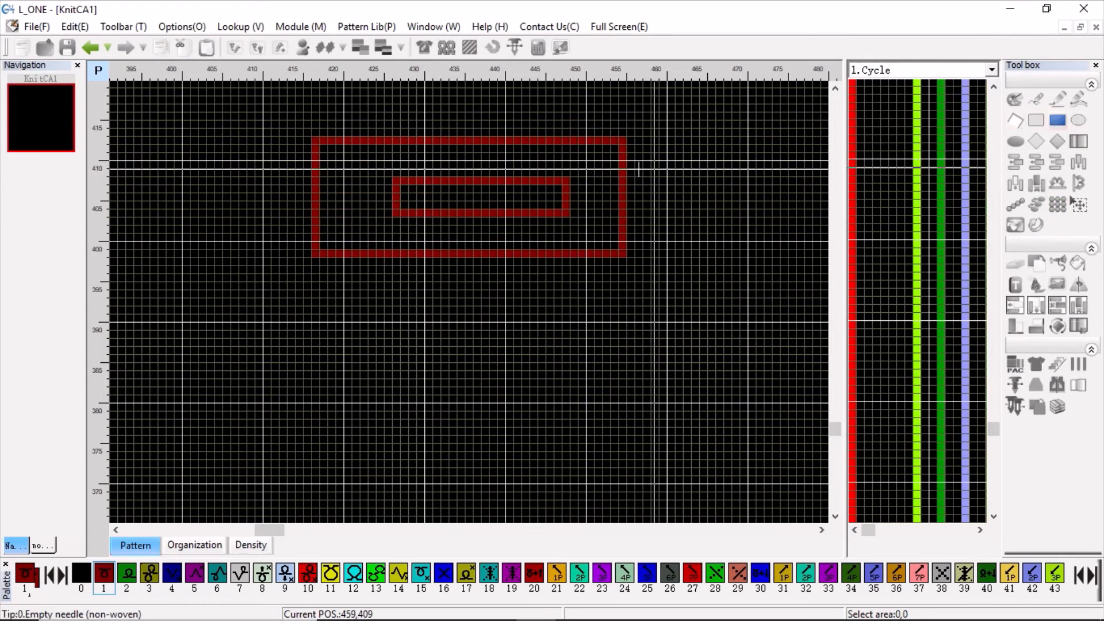
pyautogui.moveTo(264, 310); pyautogui.dragTo(529, 378)
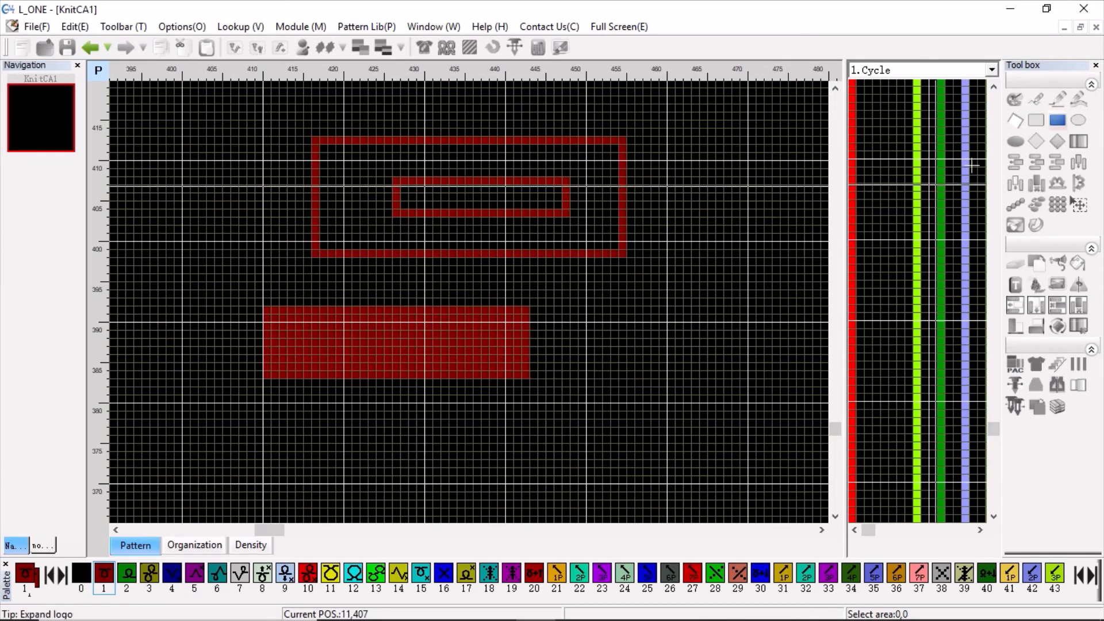
pyautogui.click(1083, 123)
pyautogui.moveTo(630, 267); pyautogui.dragTo(777, 426)
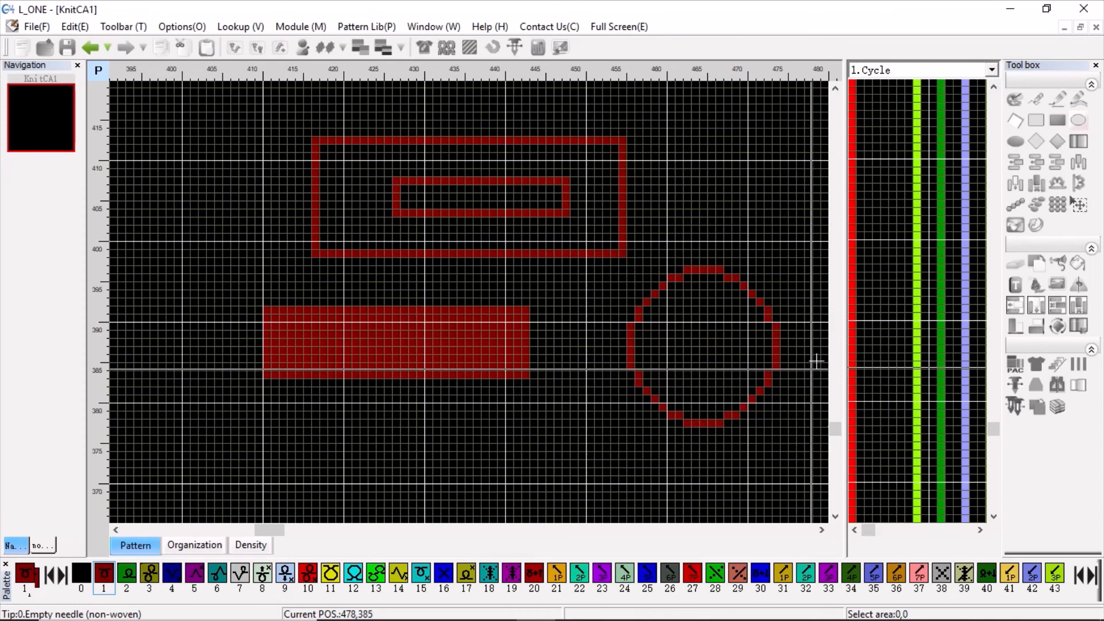
# Draw four filled ellipses around the existing shapes, about 35 by 25, 86 by 100, 84 by 34 and 59 by 53 stitches.
pyautogui.click(1017, 145)
pyautogui.moveTo(378, 429)
pyautogui.mouseDown()
pyautogui.moveTo(583, 480)
pyautogui.moveTo(602, 502)
pyautogui.moveTo(471, 301)
pyautogui.moveTo(456, 332)
pyautogui.moveTo(482, 327)
pyautogui.mouseUp()
pyautogui.scroll(-3, 595, 494)
pyautogui.moveTo(604, 155); pyautogui.dragTo(741, 315)
pyautogui.moveTo(450, 160)
pyautogui.mouseDown()
pyautogui.moveTo(511, 173)
pyautogui.moveTo(584, 215)
pyautogui.mouseUp()
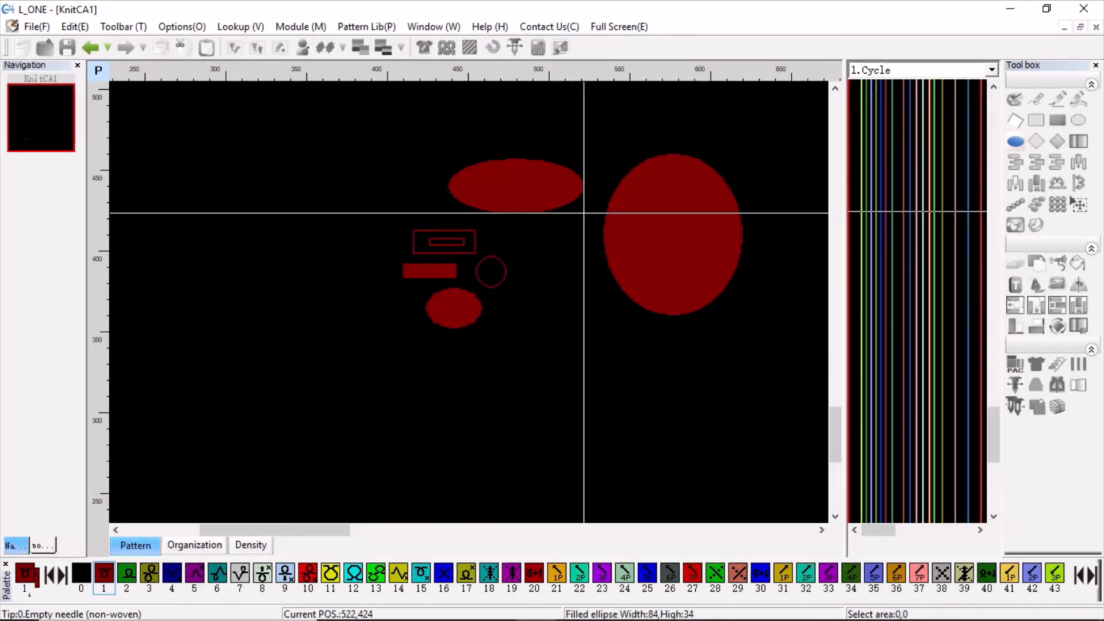
pyautogui.moveTo(324, 111); pyautogui.dragTo(420, 194)
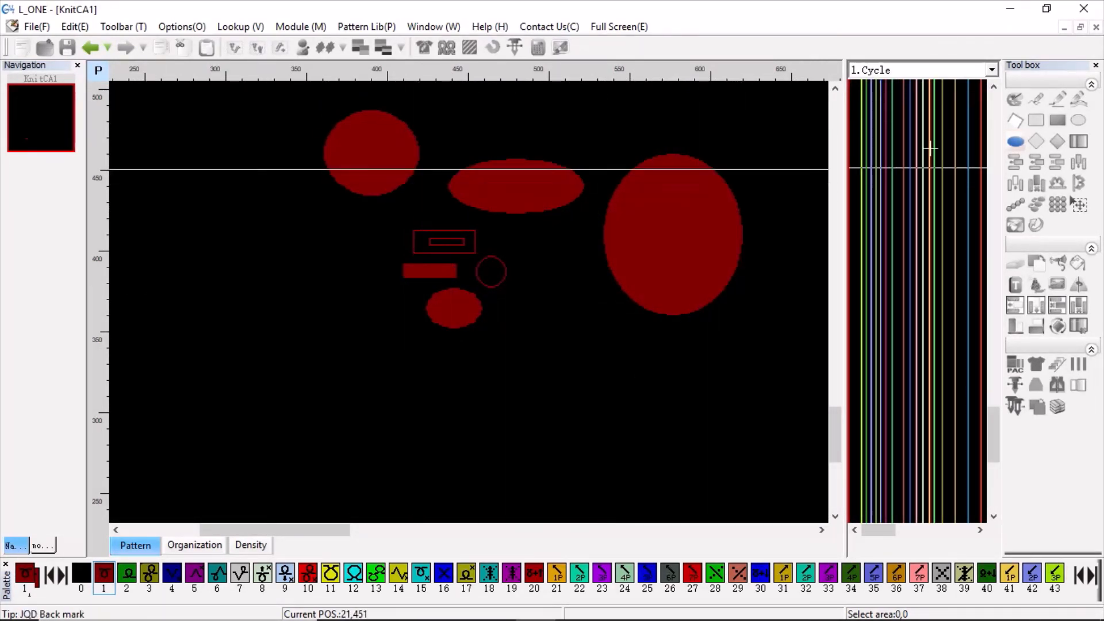
# Draw a tall ellipse outline about 57 by 83 stitches left of the shapes and a rectangle outline about 168 by 56 stitches below them.
pyautogui.click(1084, 121)
pyautogui.moveTo(229, 215); pyautogui.dragTo(320, 351)
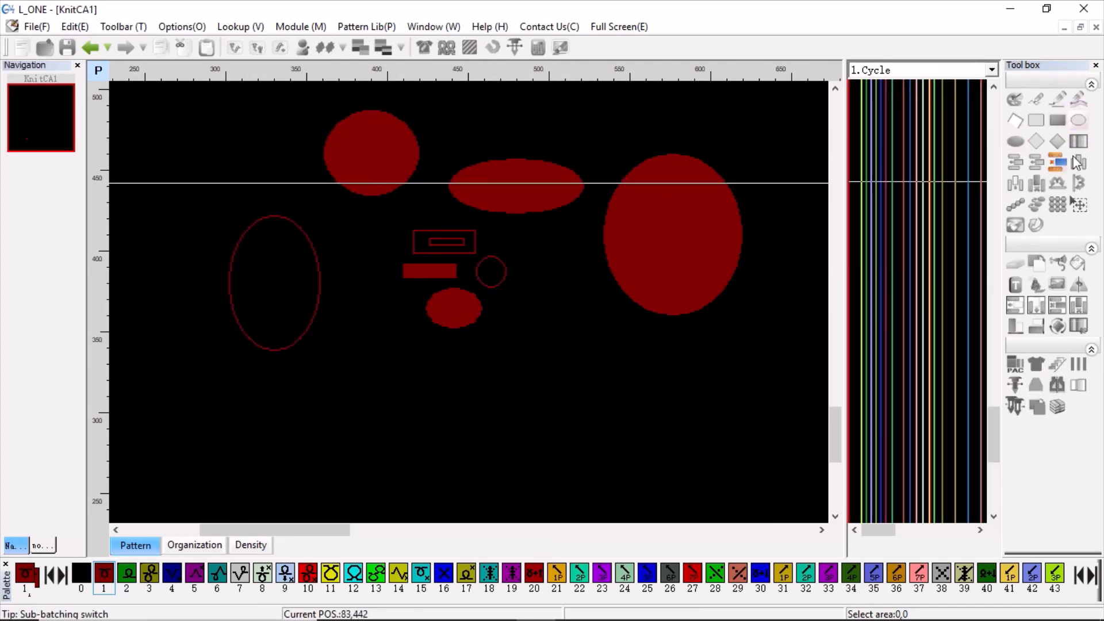
pyautogui.click(1035, 121)
pyautogui.moveTo(276, 392); pyautogui.dragTo(548, 482)
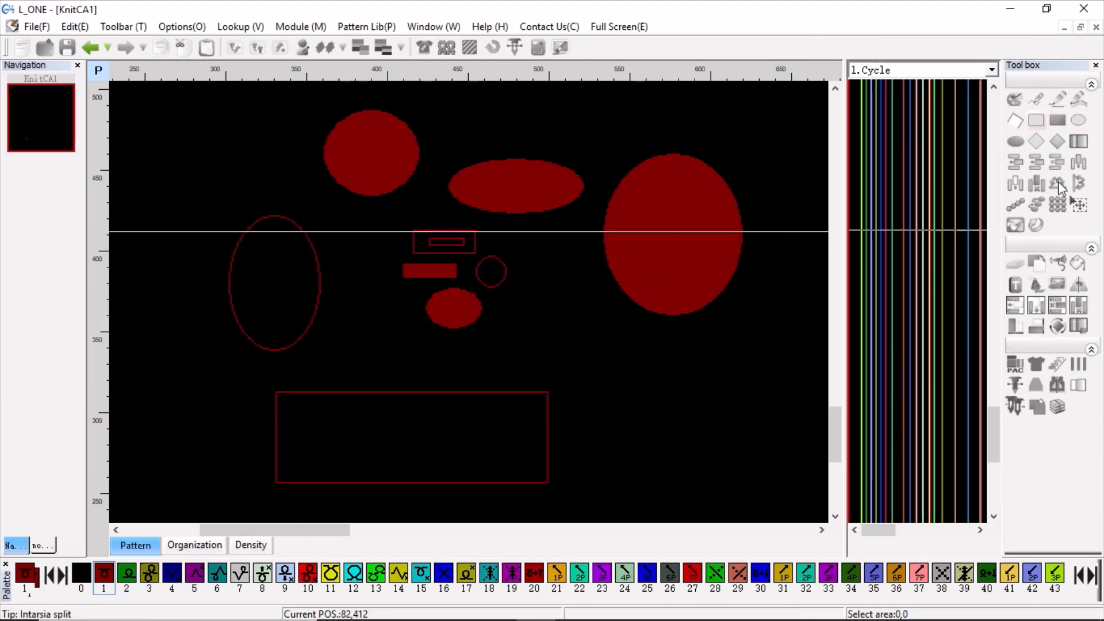
# Try to draw a self-crossing polyline below the large filled ellipse, starting right of the large rectangle outline.
pyautogui.click(1013, 122)
pyautogui.click(568, 364)
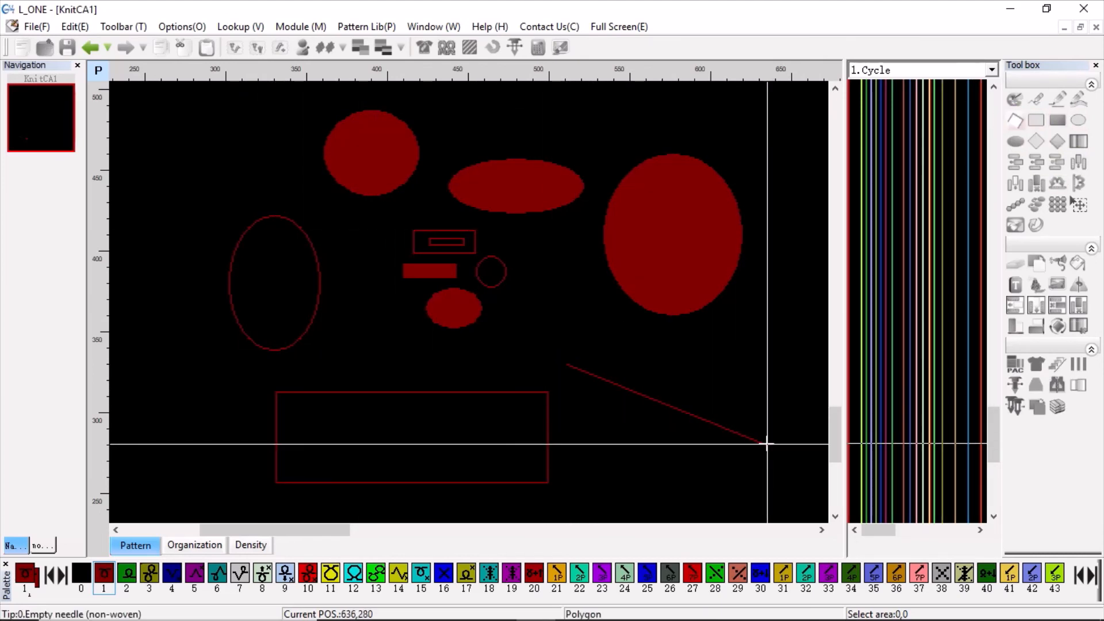
pyautogui.click(766, 443)
pyautogui.click(657, 339)
pyautogui.click(631, 423)
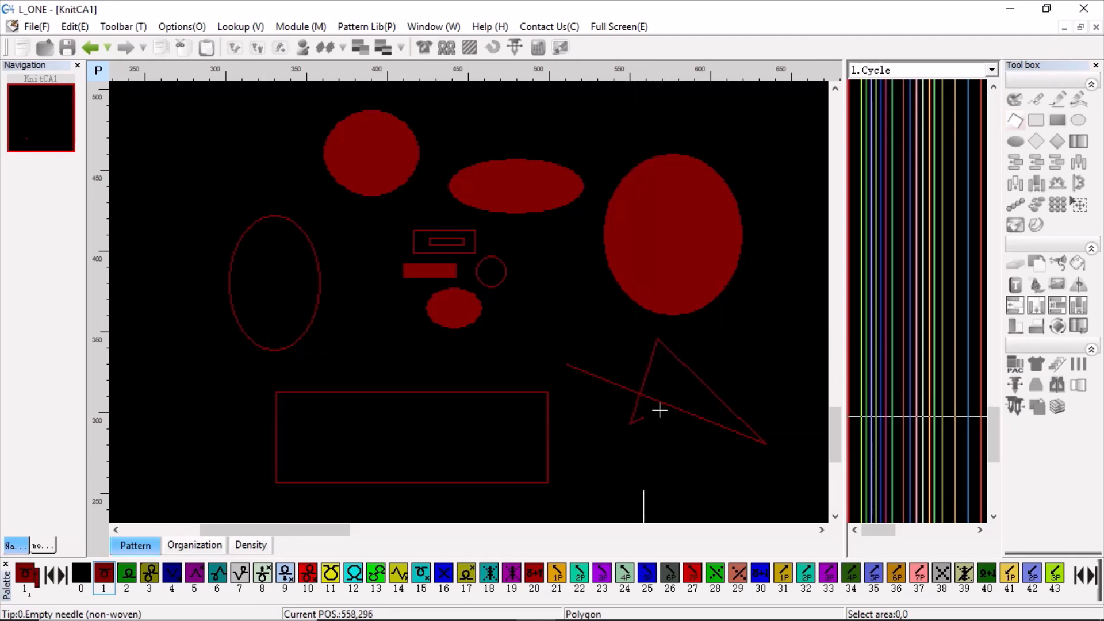
pyautogui.click(748, 368)
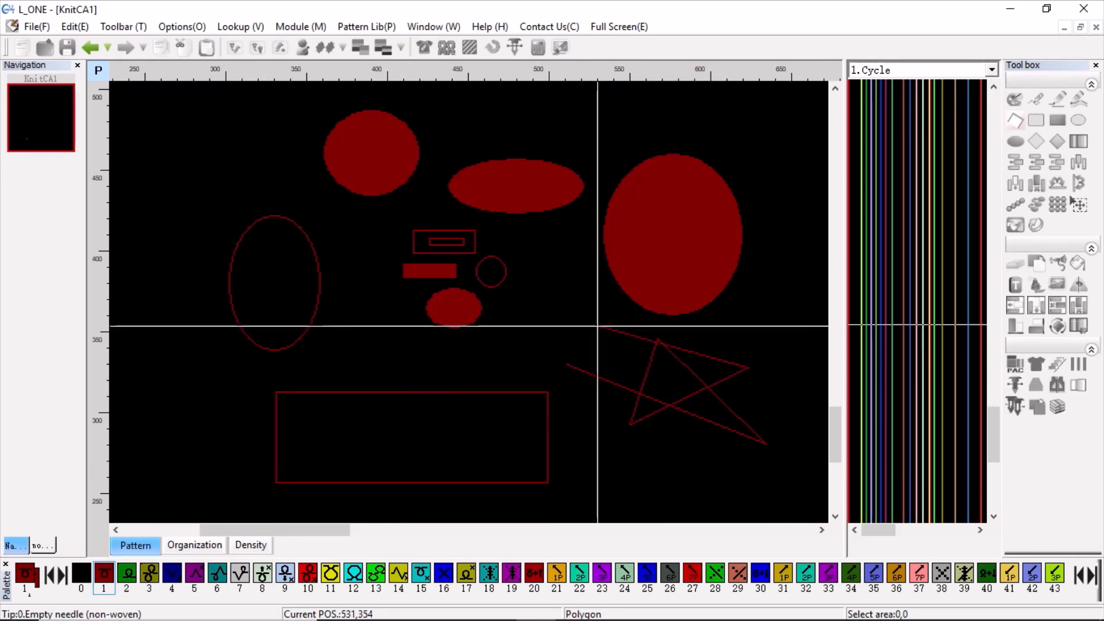
pyautogui.click(587, 401)
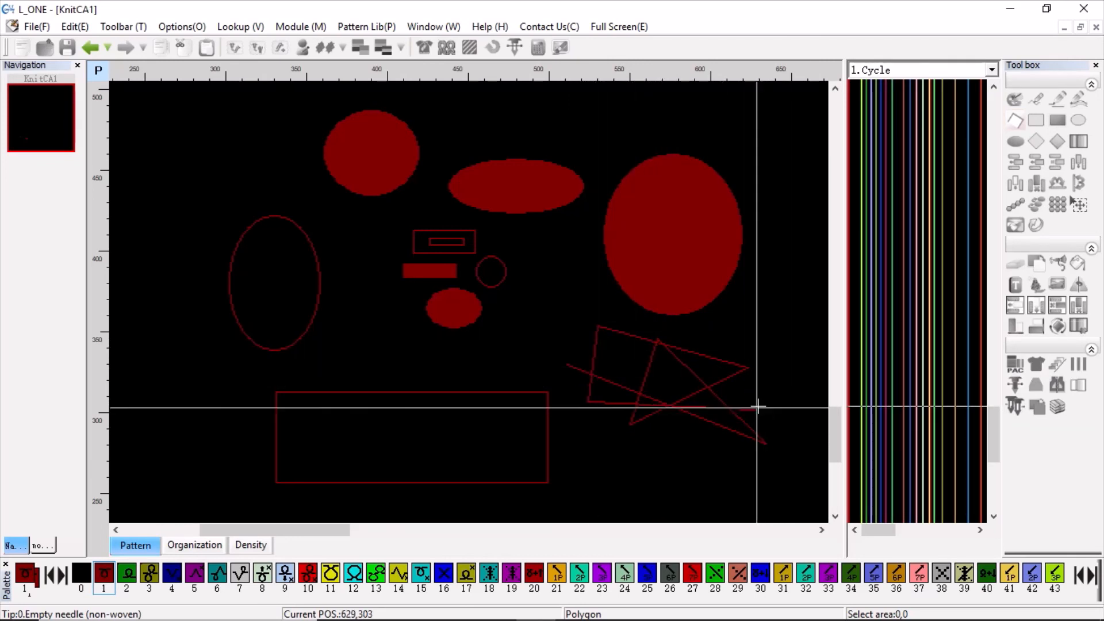
pyautogui.click(756, 407)
pyautogui.rightClick(433, 226)
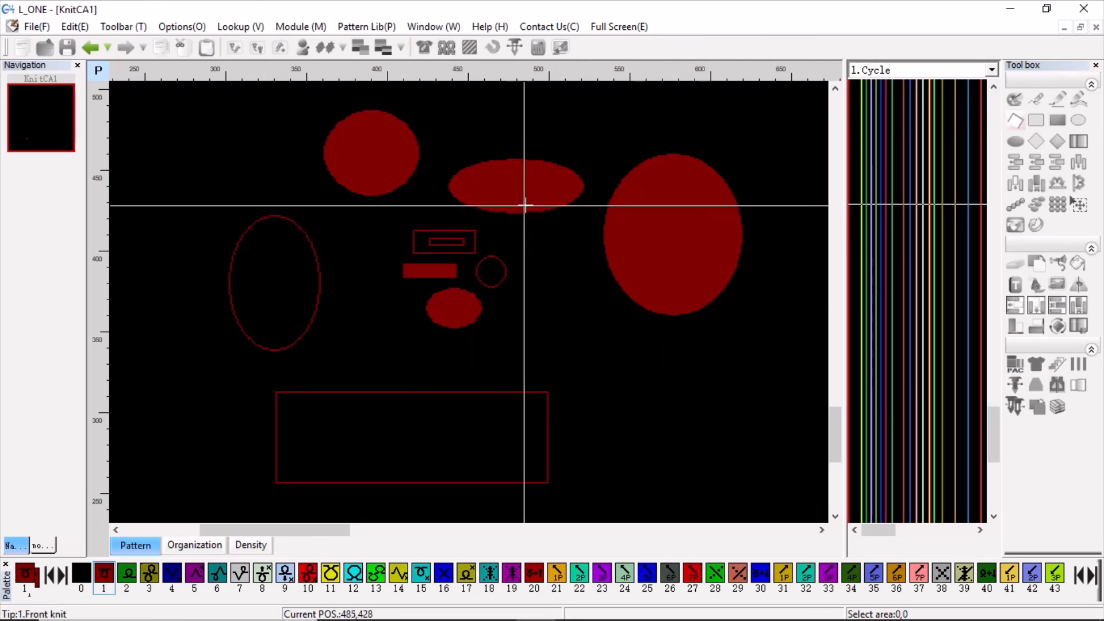
# Switch back to the KnitCAD Help PDF in Edge.
pyautogui.moveTo(747, 620)
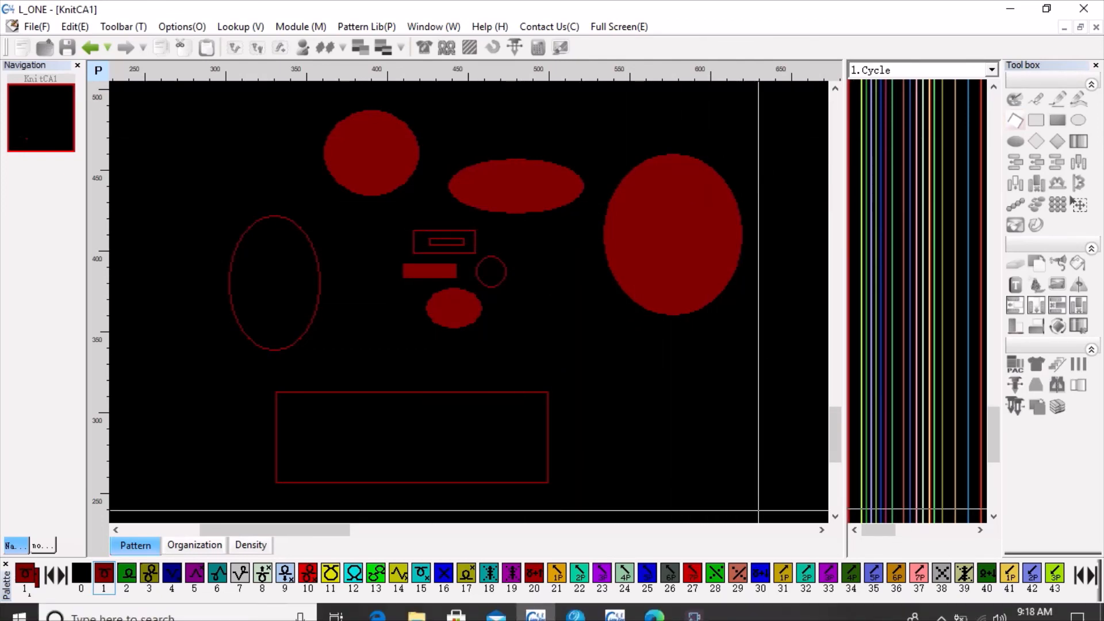
pyautogui.click(654, 605)
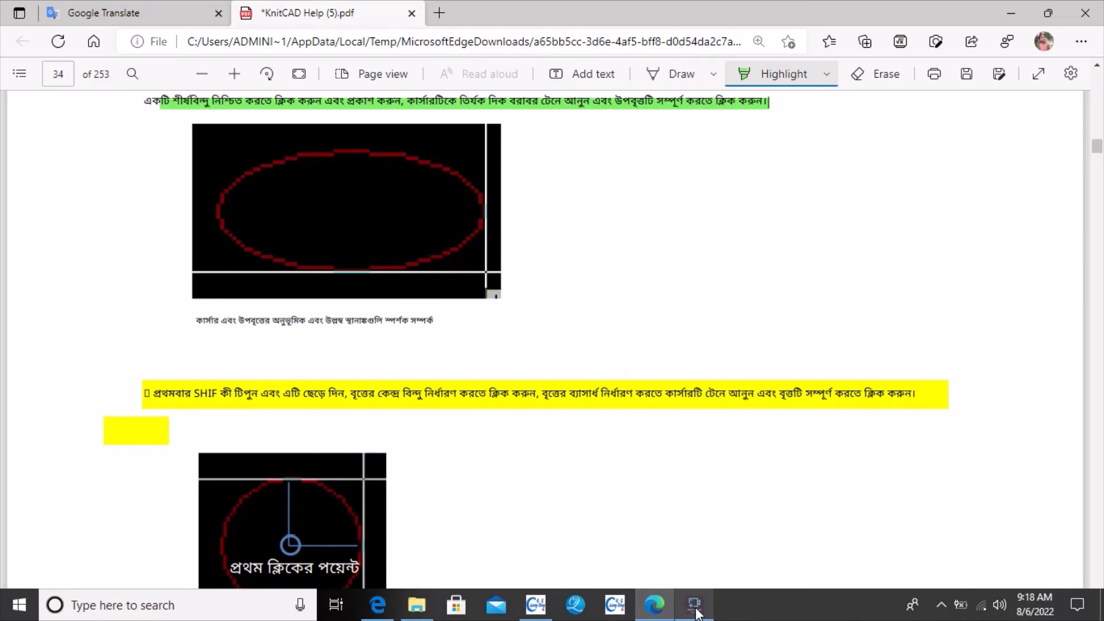